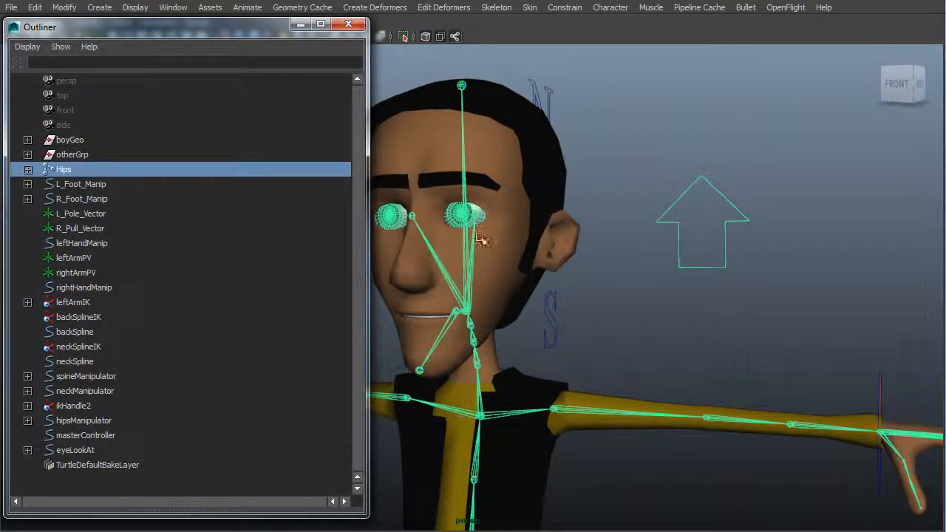
- Expand the entire Hips joint hierarchy in the Outliner down to its deepest children
right_click_drag(677, 242, 485, 292, "alt")
middle_click_drag(495, 219, 589, 226, "alt")
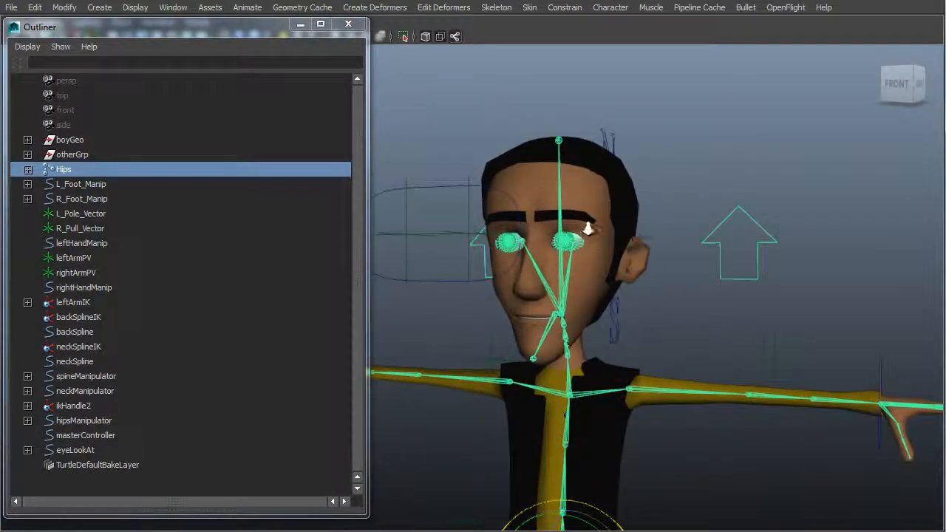
right_click_drag(589, 227, 465, 219, "alt")
left_click_drag(466, 219, 638, 281, "alt")
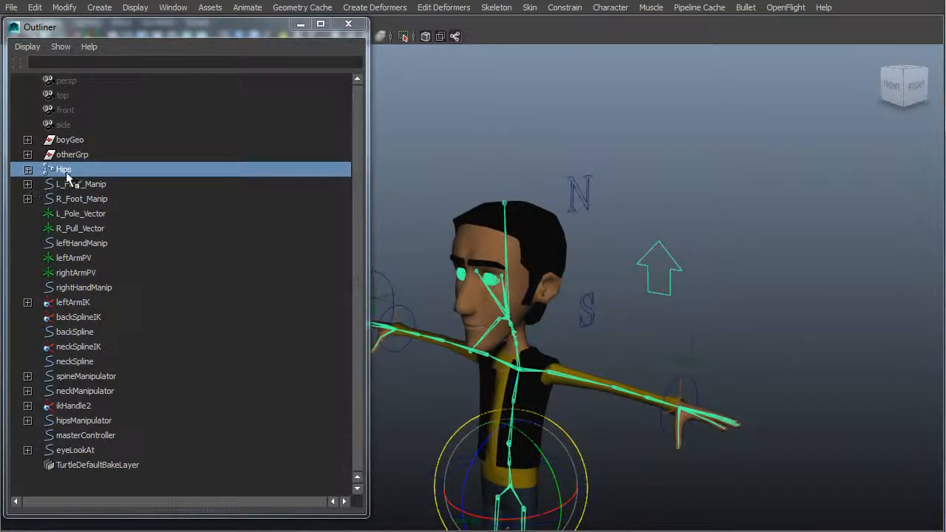
left_click(95, 174)
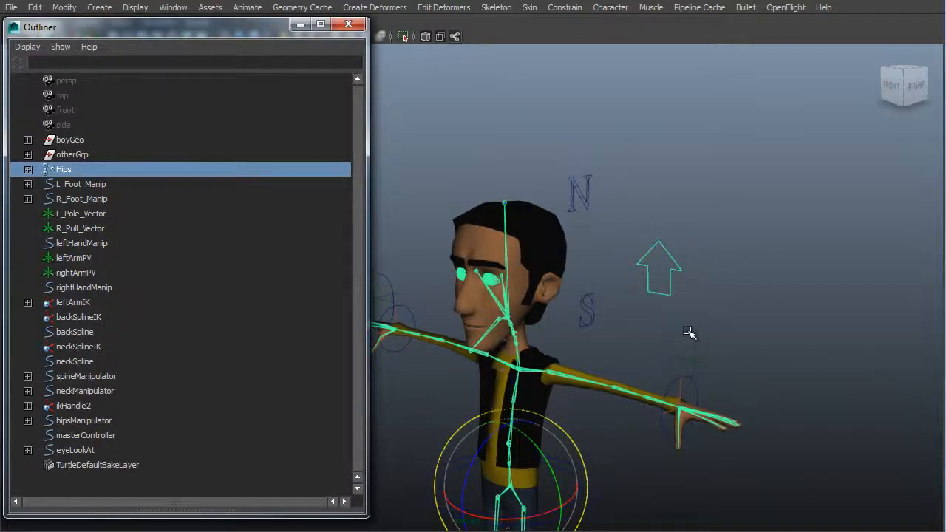
left_click_drag(651, 325, 669, 325, "alt")
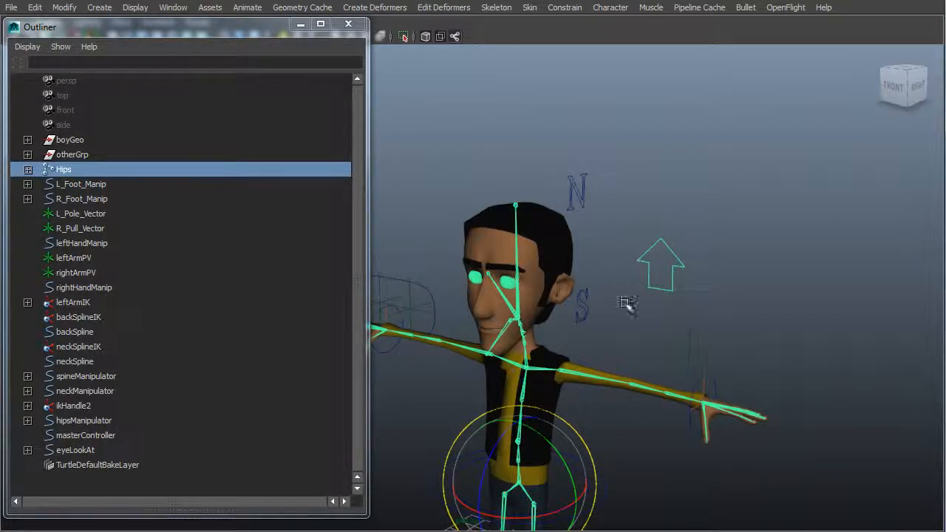
middle_click_drag(528, 365, 522, 344, "alt")
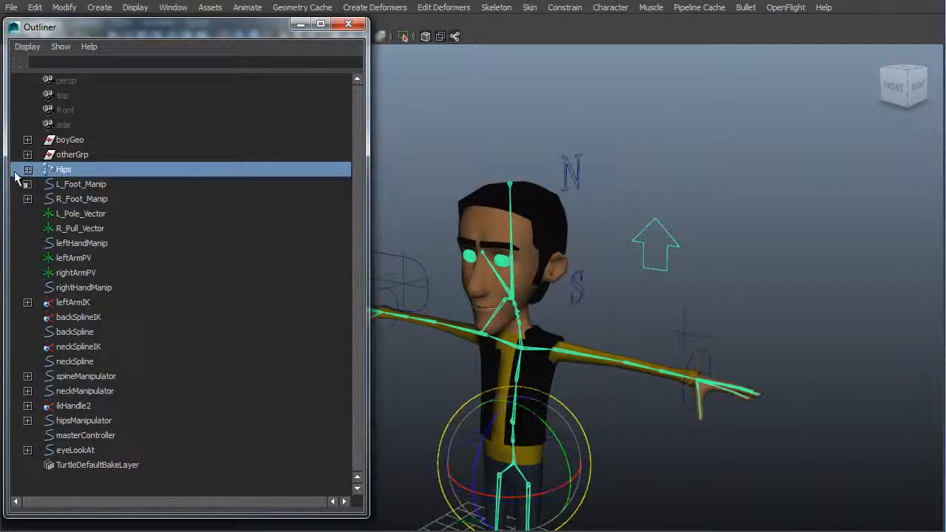
left_click(28, 169, "shift")
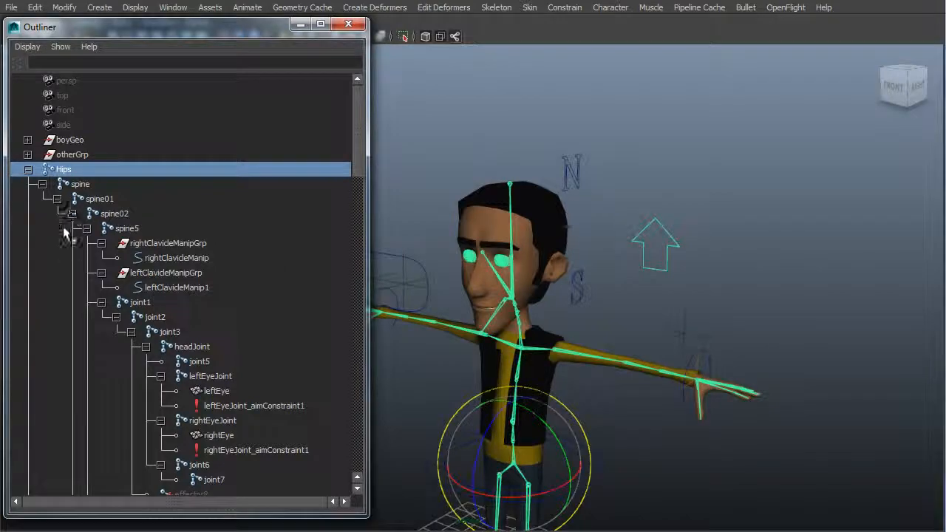
- Select joint1, joint2 and joint3 one after another to examine the neck joints on the character
middle_click_drag(619, 321, 745, 202, "alt")
right_click_drag(746, 203, 665, 261, "alt")
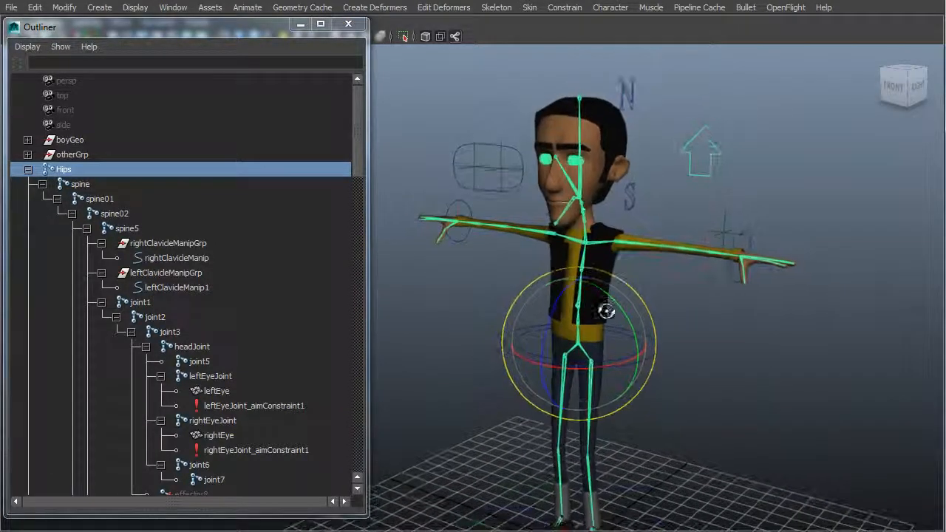
left_click_drag(606, 311, 664, 354, "alt")
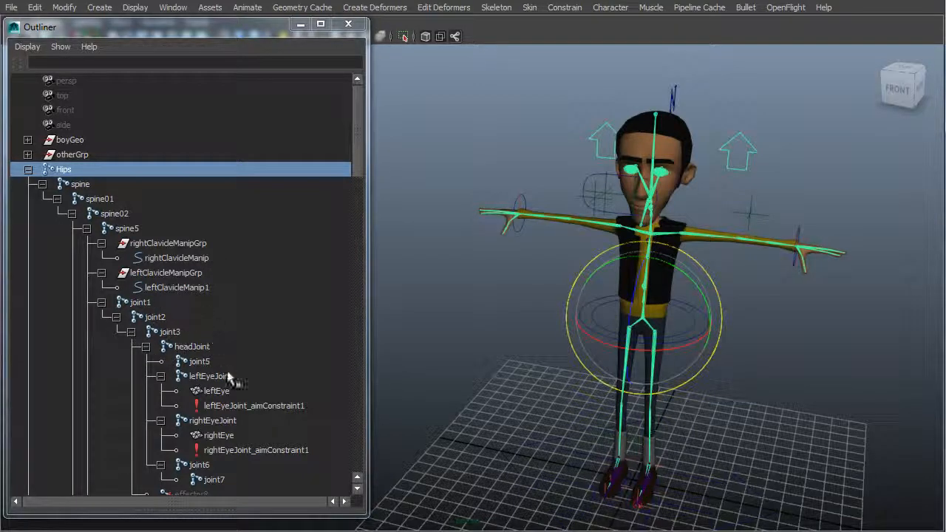
left_click(154, 320)
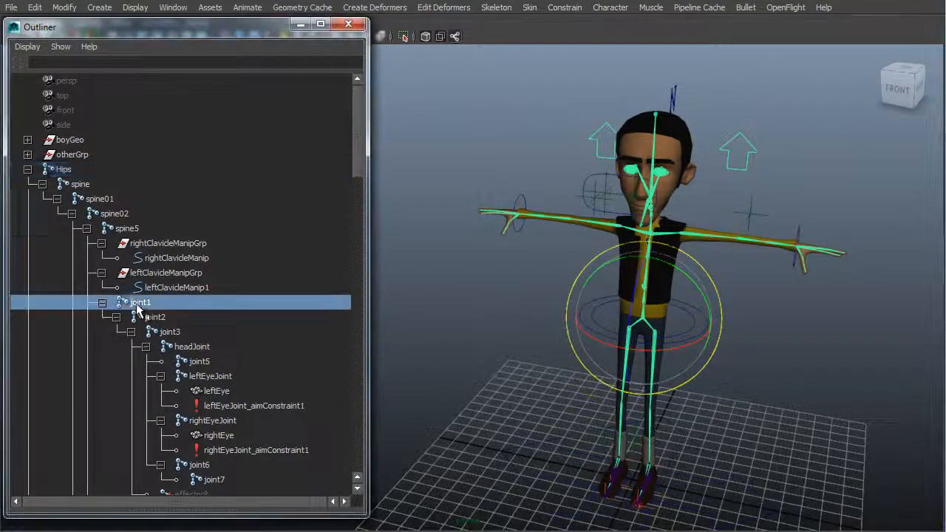
left_click(168, 332)
left_click(178, 320)
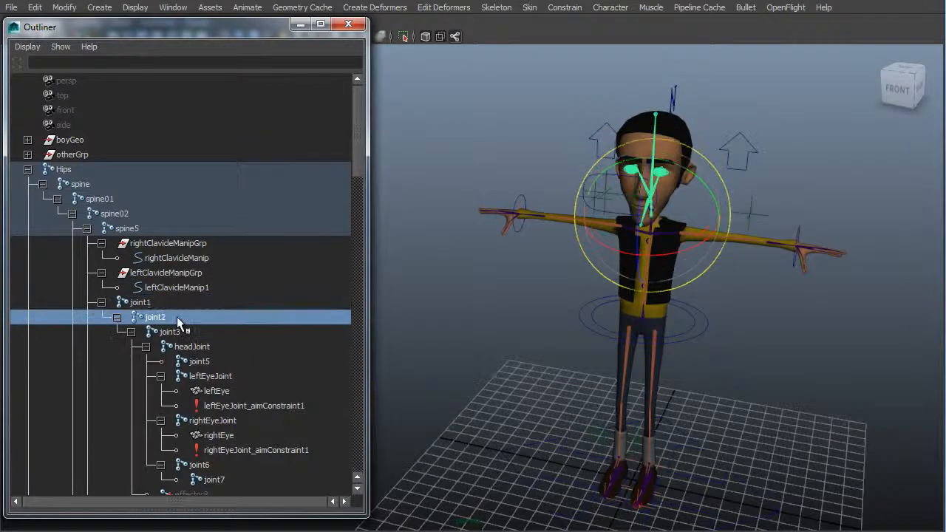
left_click(184, 335)
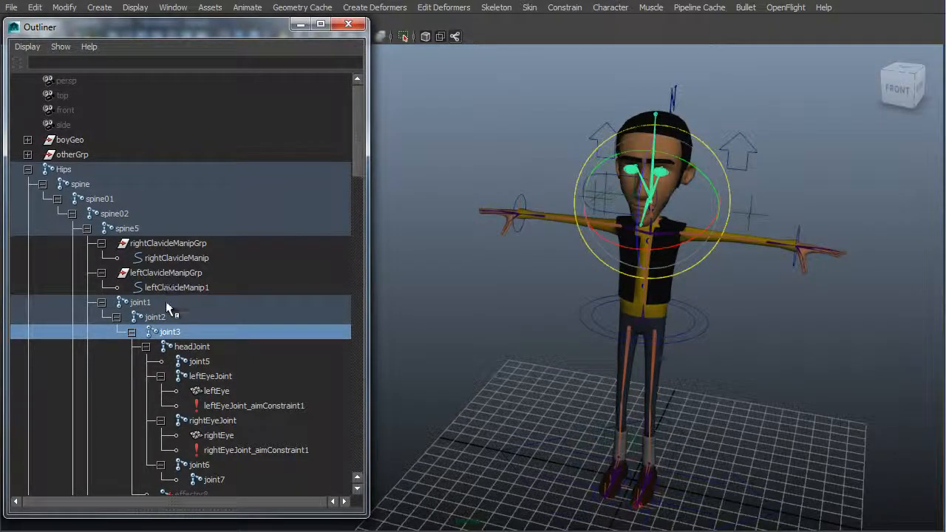
left_click(166, 302)
left_click(167, 319)
left_click(173, 329)
left_click(154, 302)
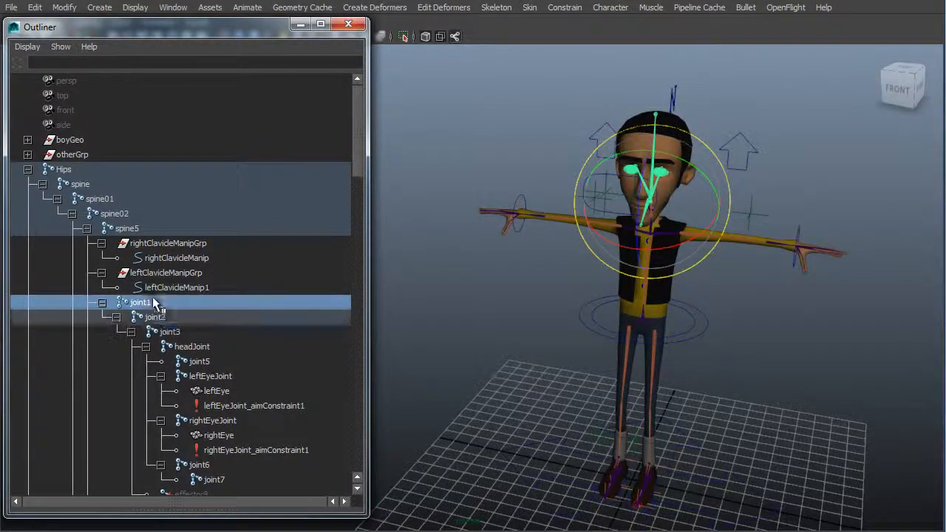
left_click(163, 316)
left_click(169, 332)
left_click_drag(739, 274, 628, 260, "alt")
mouse_move(622, 322)
left_mouse_down("alt")
mouse_move(566, 313)
mouse_move(609, 313)
left_mouse_up("alt")
- Look through the arm and leg joints in the hierarchy and select Hips_Override to examine the leg chain
scroll(208, 280, "down", 18)
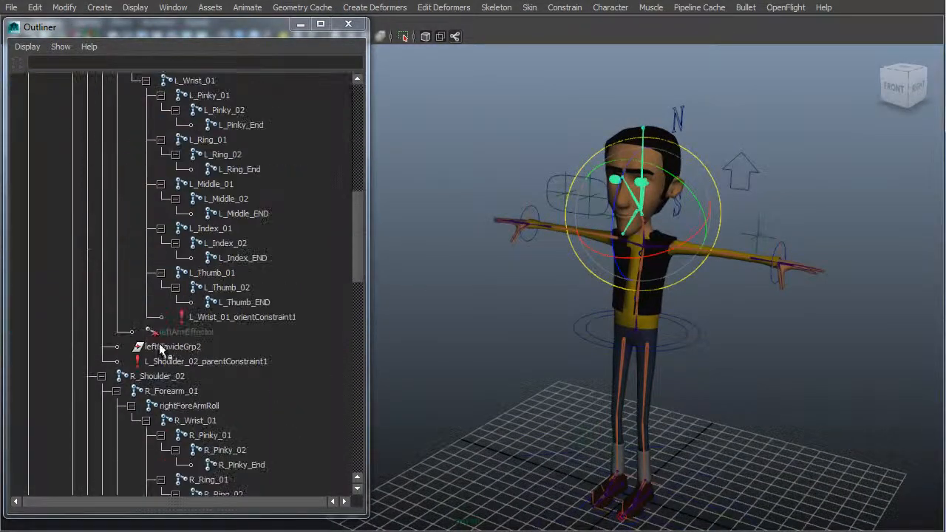
scroll(141, 303, "down", 5)
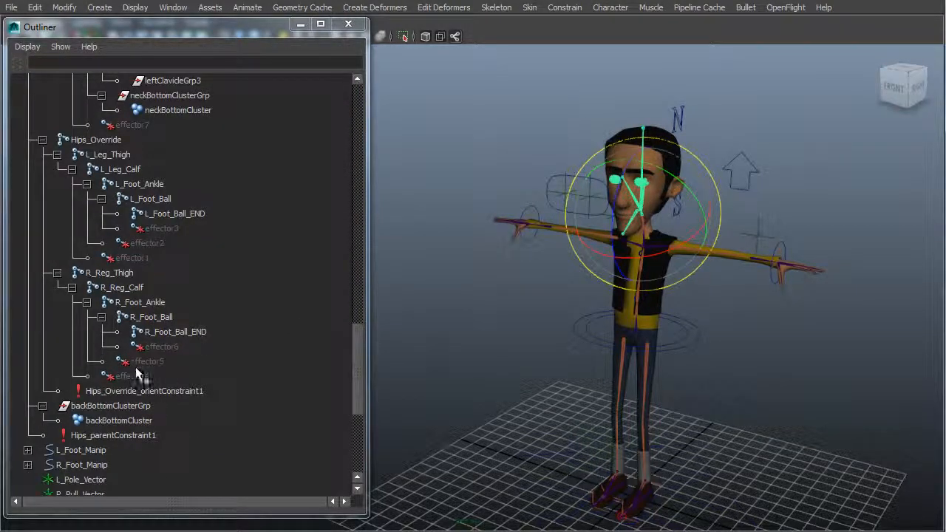
scroll(139, 218, "up", 3)
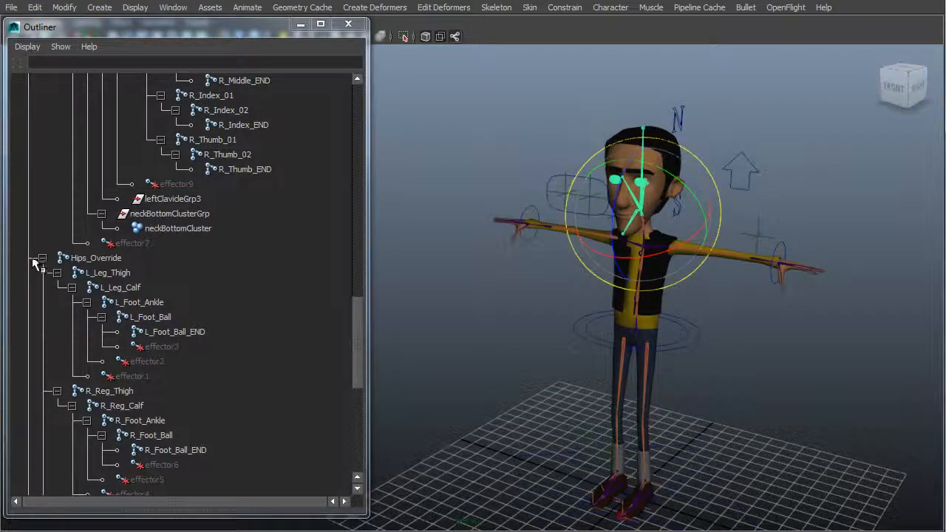
left_click(99, 258)
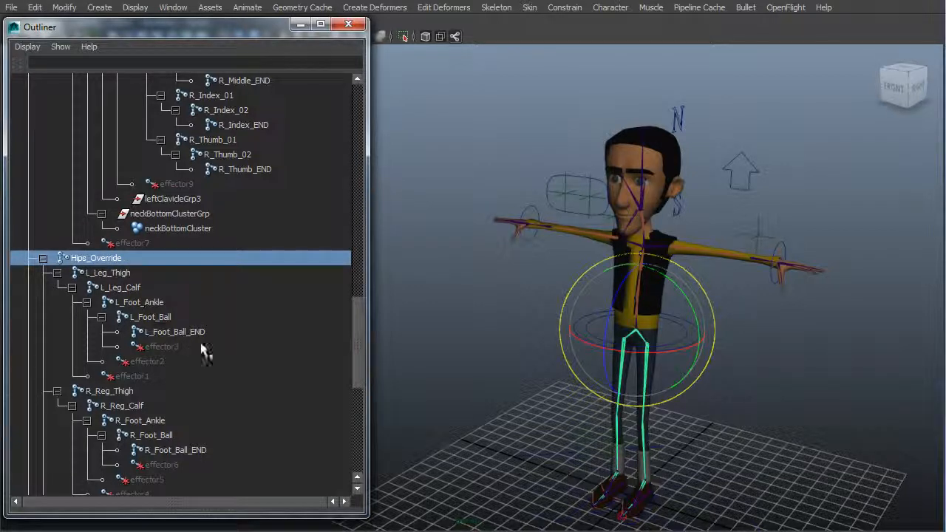
scroll(240, 336, "up", 3)
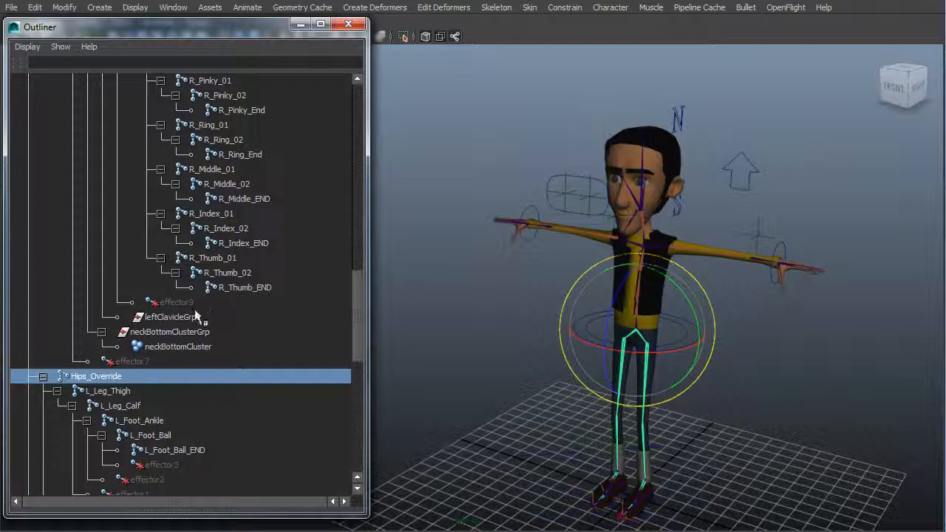
scroll(244, 296, "up", 9)
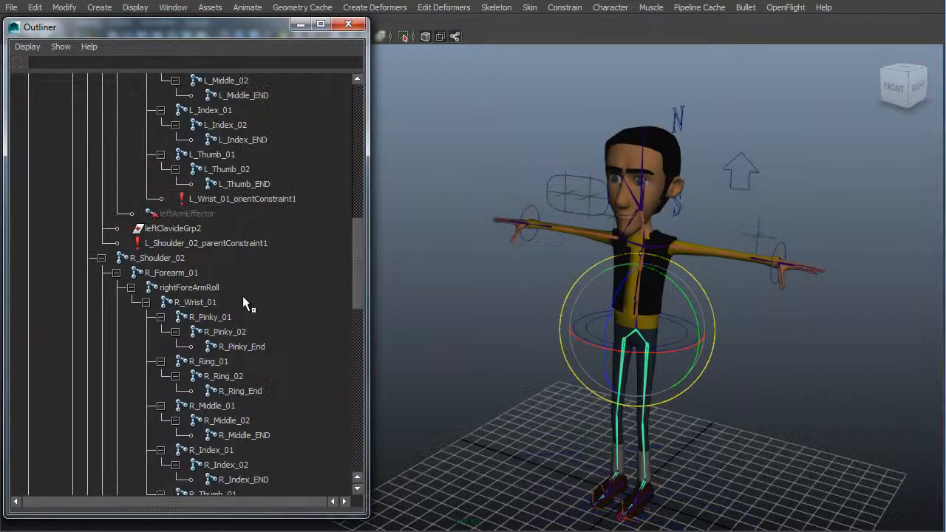
scroll(246, 317, "up", 10)
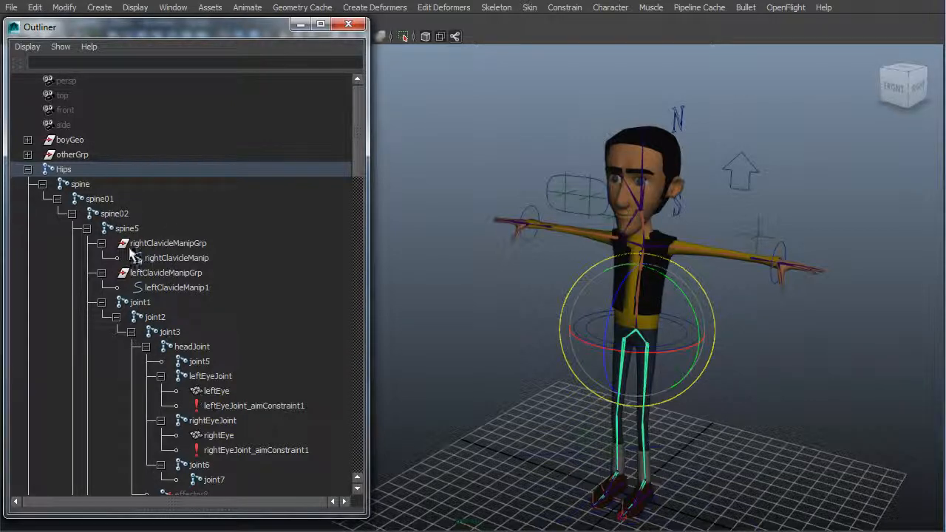
left_click(124, 184)
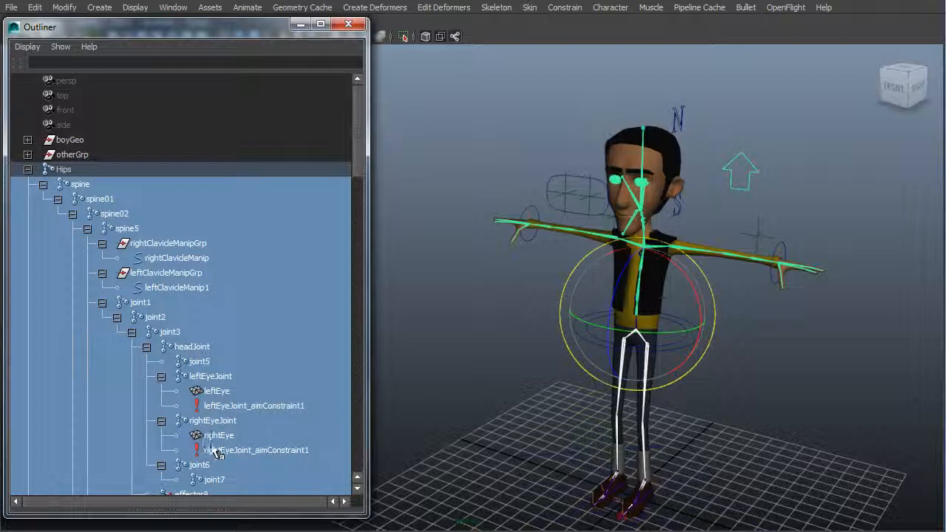
scroll(198, 448, "down", 3)
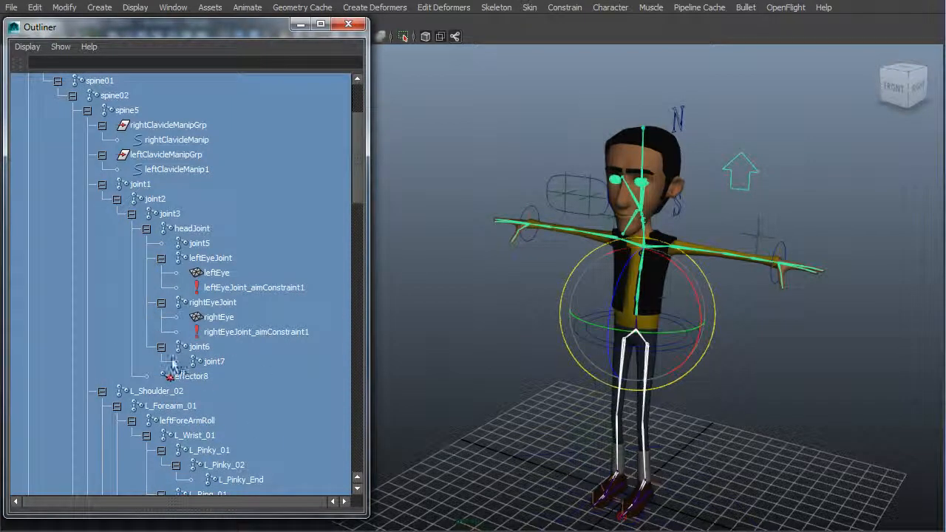
scroll(266, 377, "up", 3)
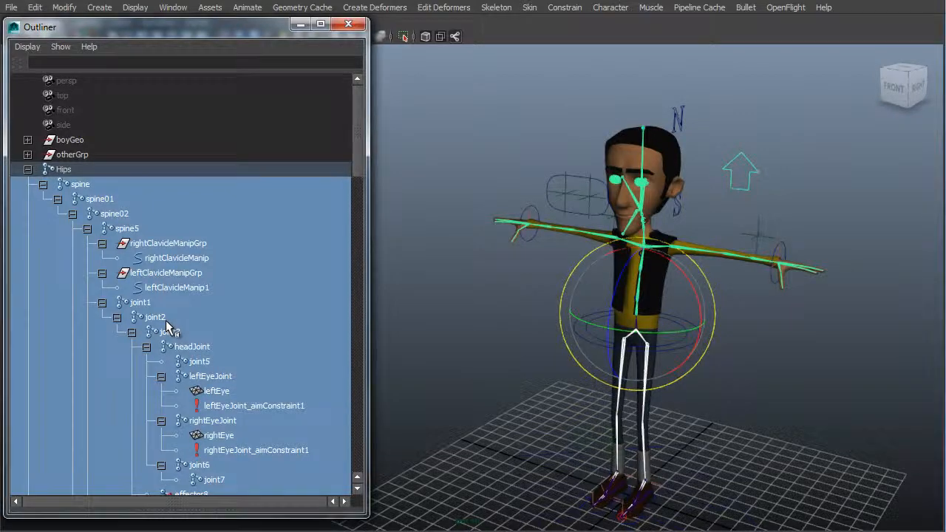
key("ctrl+z")
- Select the joints spine, spine01, spine02, spine5, joint1, joint2, joint3 and headJoint together, skipping the clavicle manipulator groups
scroll(174, 244, "down", 20)
scroll(169, 261, "up", 11)
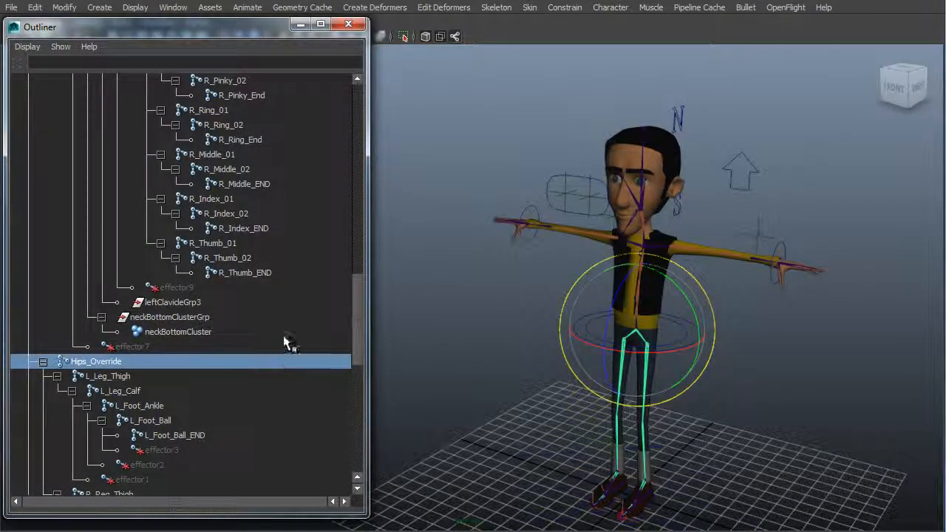
scroll(266, 336, "up", 20)
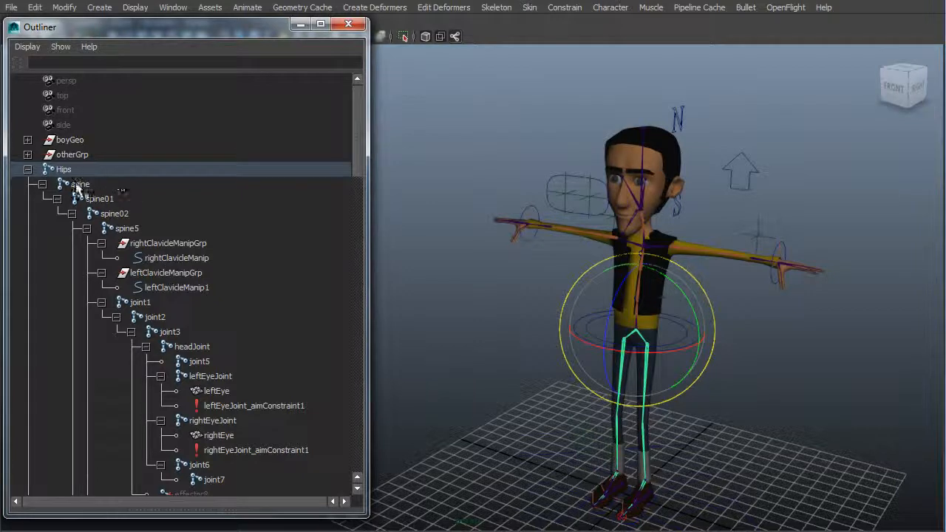
left_click_drag(76, 189, 129, 237)
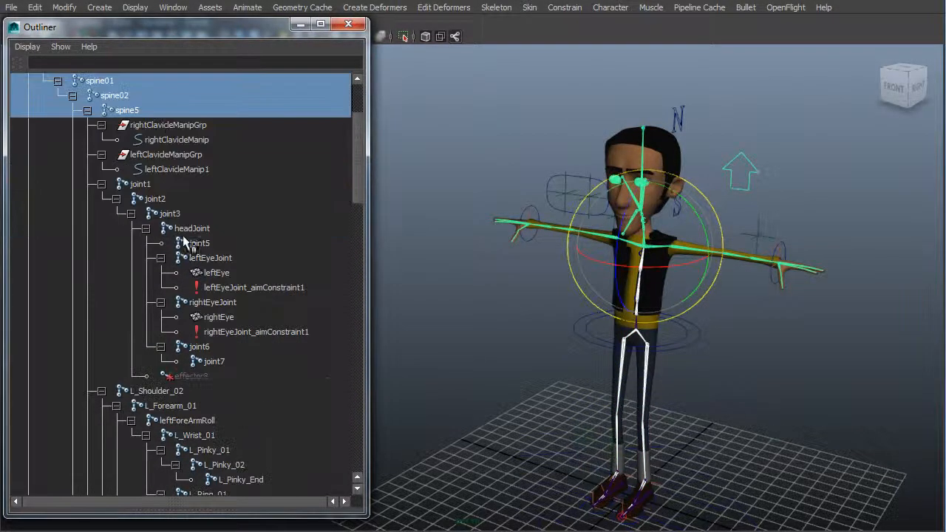
scroll(166, 247, "down", 3)
left_click(140, 184, "ctrl")
left_click(156, 199, "ctrl")
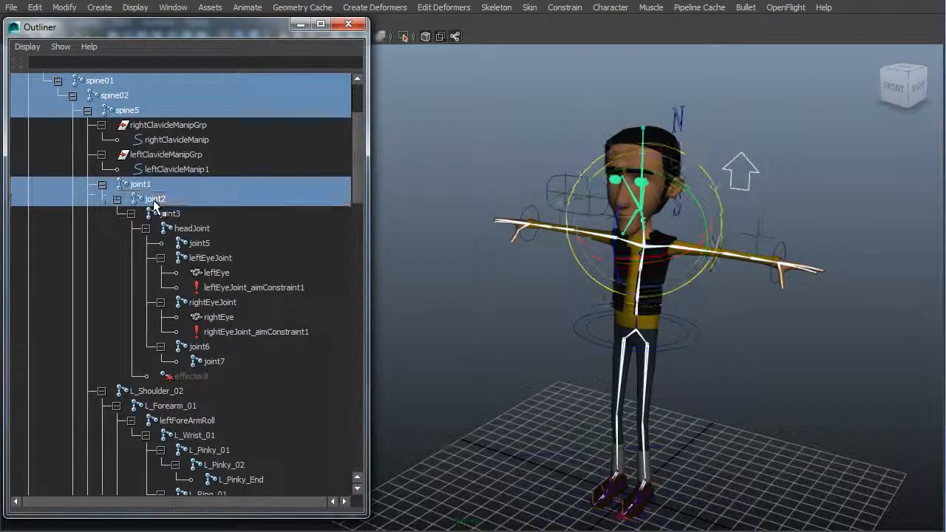
left_click(176, 214, "ctrl")
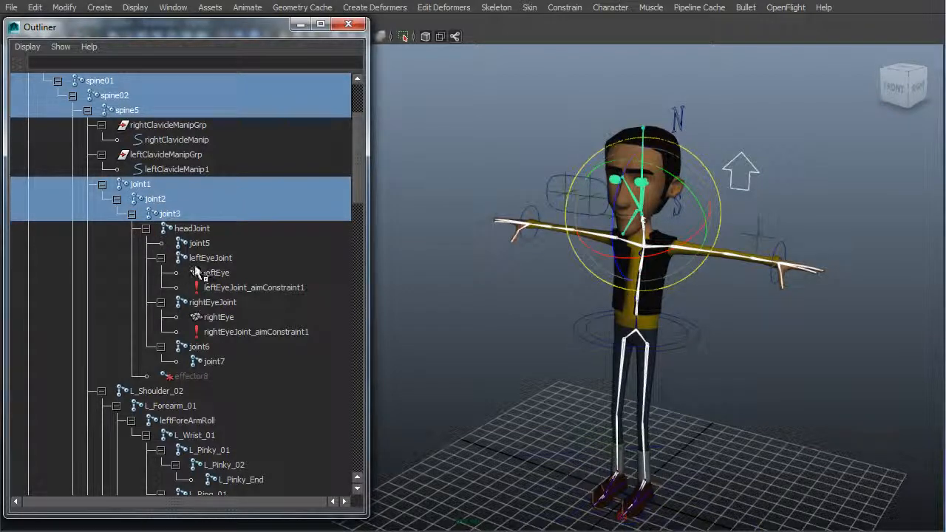
left_click(191, 228, "ctrl")
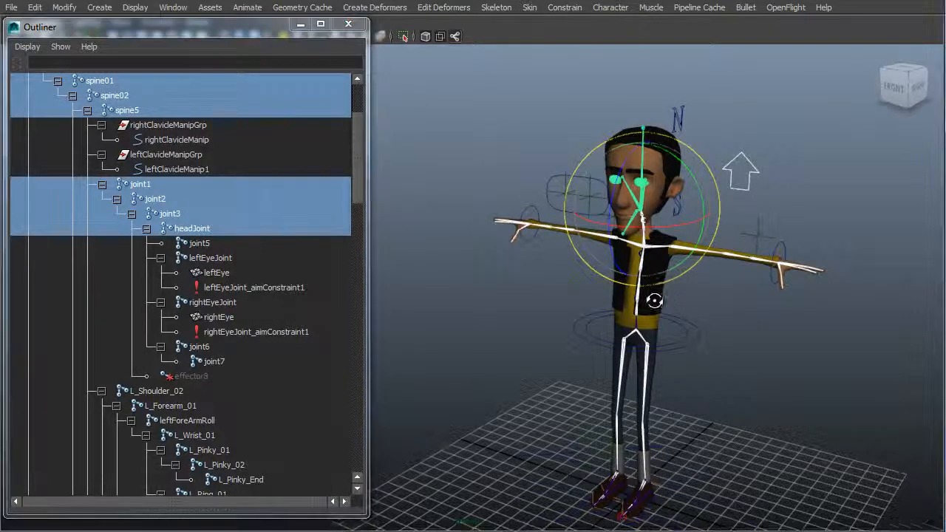
- Toggle joint5 in and out of the selection to examine its place in the head, leaving it deselected
left_click_drag(656, 302, 673, 250, "alt")
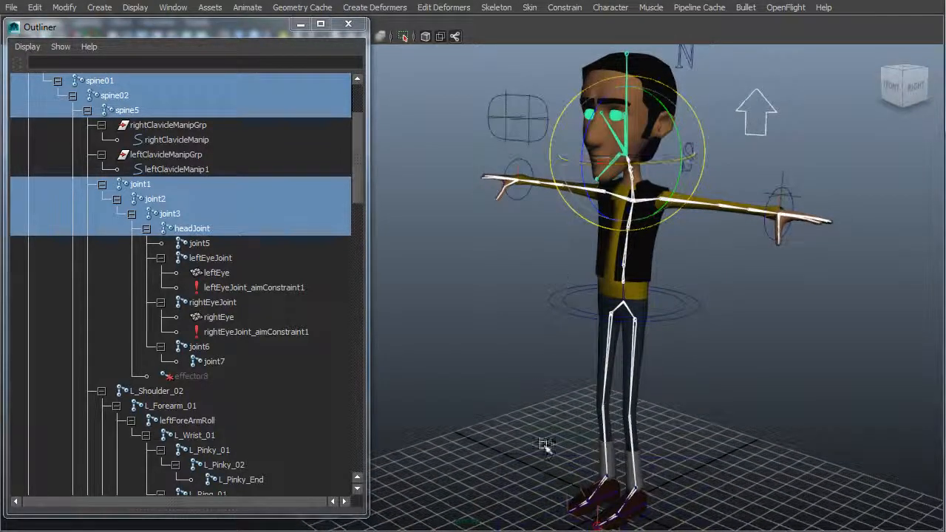
key("q")
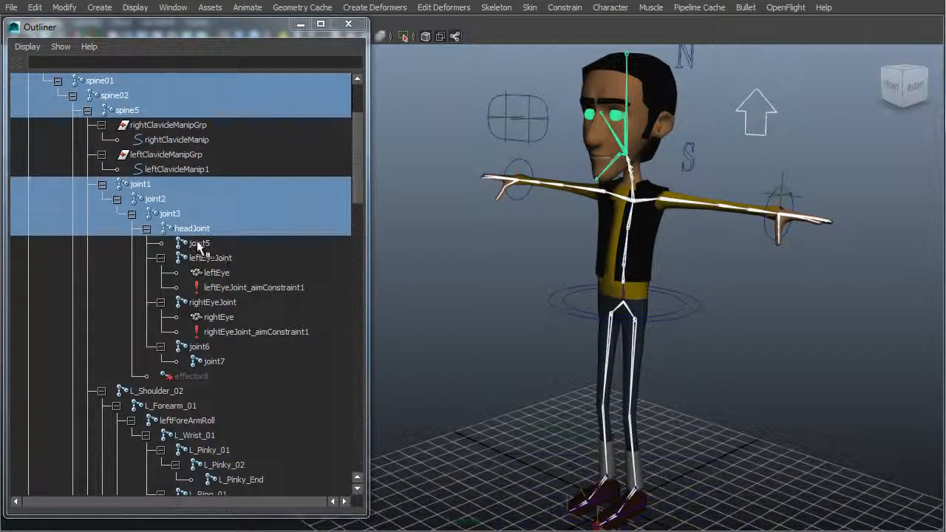
left_click(199, 244, "ctrl")
left_click(199, 245, "ctrl")
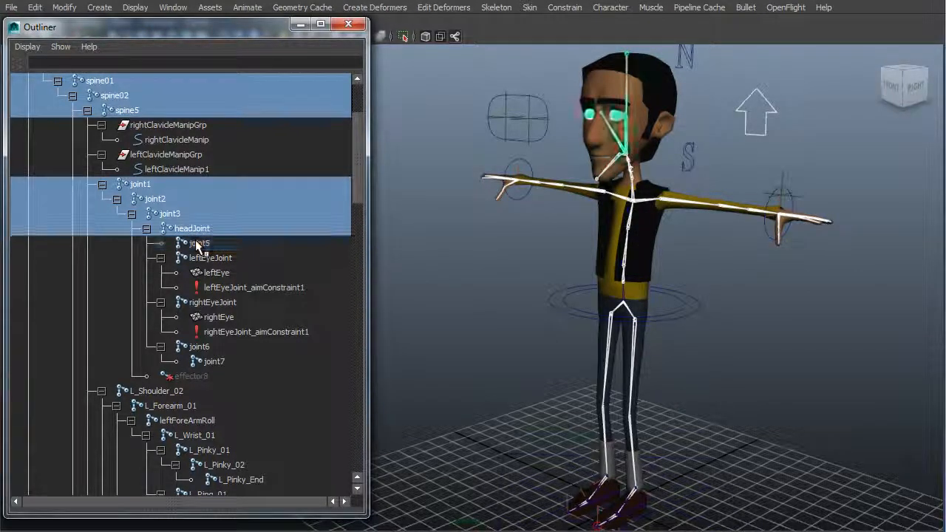
left_click(198, 245, "ctrl")
left_click(198, 244, "ctrl")
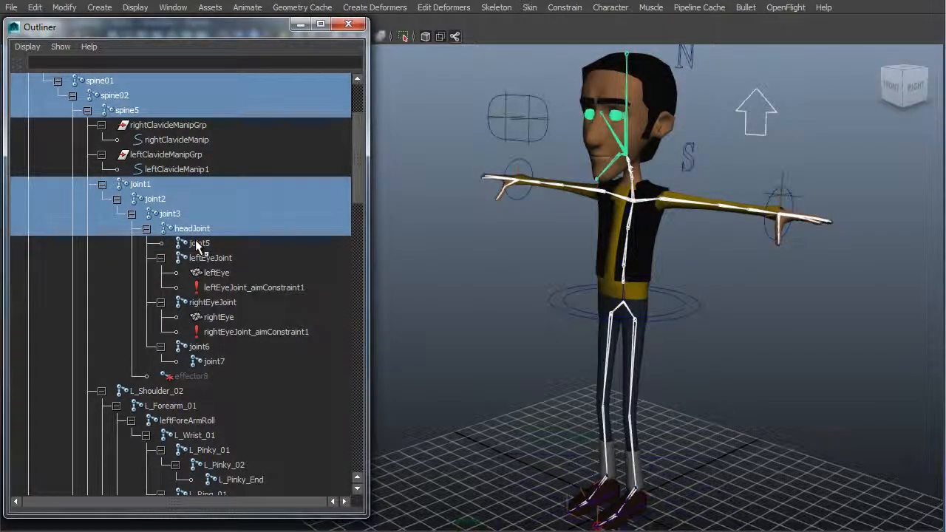
left_click(199, 245, "ctrl")
left_click(198, 245, "ctrl")
left_click(198, 244, "ctrl")
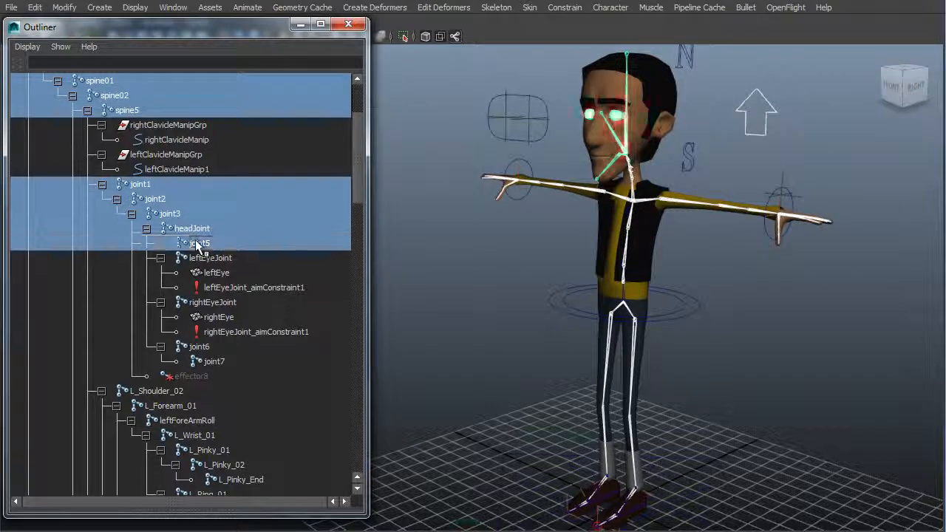
left_click(198, 244, "ctrl")
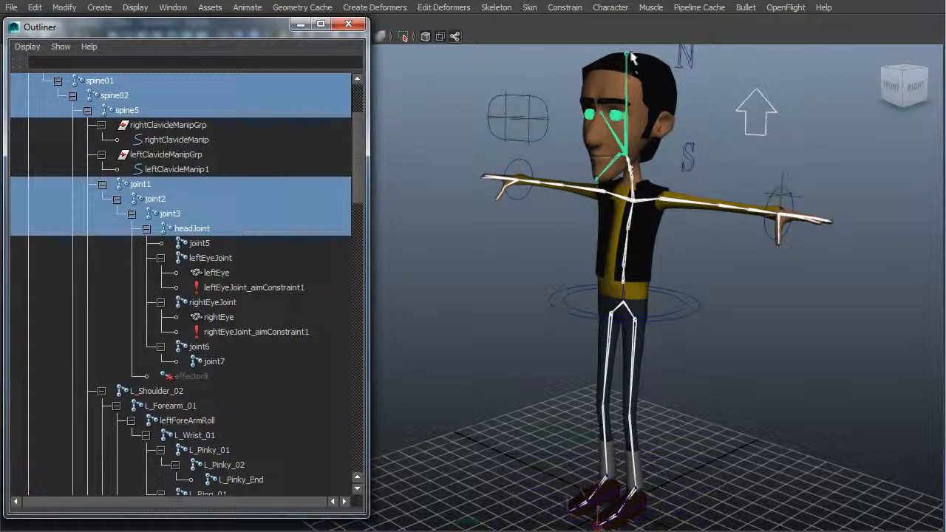
middle_click_drag(204, 210, 195, 246)
left_click_drag(360, 169, 360, 190)
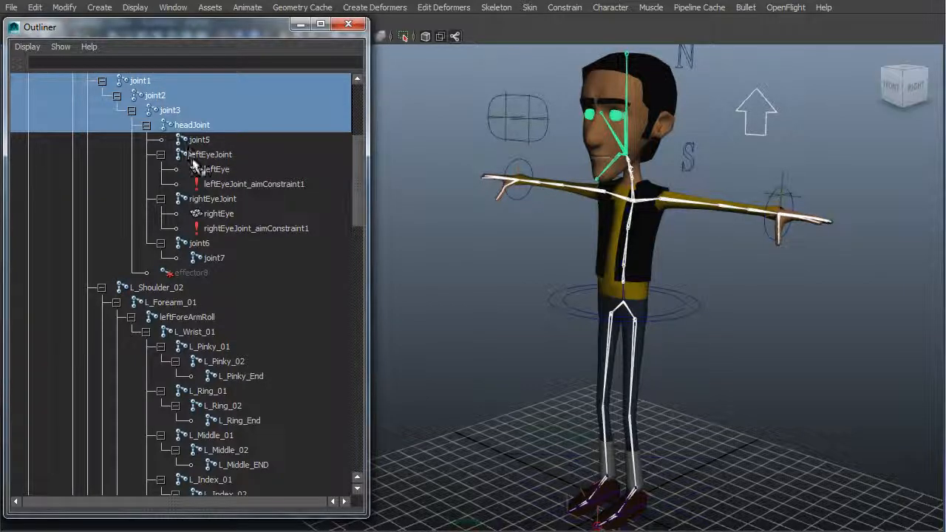
- Add the jaw joint joint6 to the joint selection, leaving out its child joint7
left_click(199, 240, "ctrl")
left_click(199, 240, "ctrl")
left_click(201, 243, "ctrl")
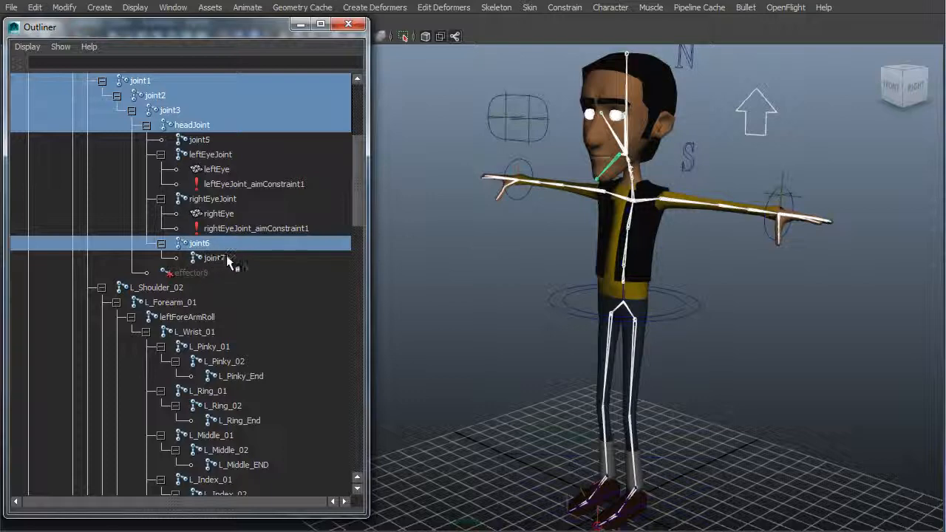
left_click_drag(585, 274, 421, 265, "alt")
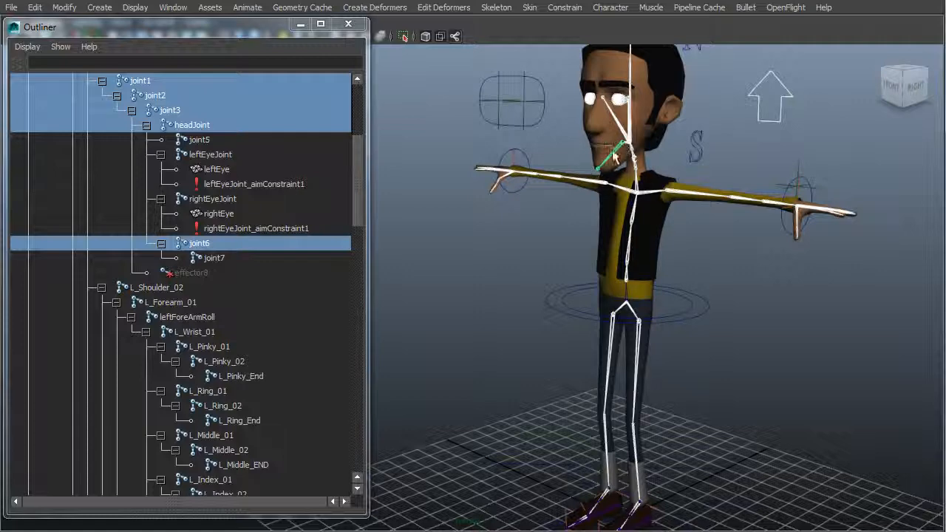
- Add the left arm chain L_Shoulder_02, L_Forearm_01, leftForeArmRoll, L_Wrist_01, L_Pinky_01 and L_Pinky_02 to the selection, leaving out L_Pinky_End
left_click_drag(355, 212, 362, 228)
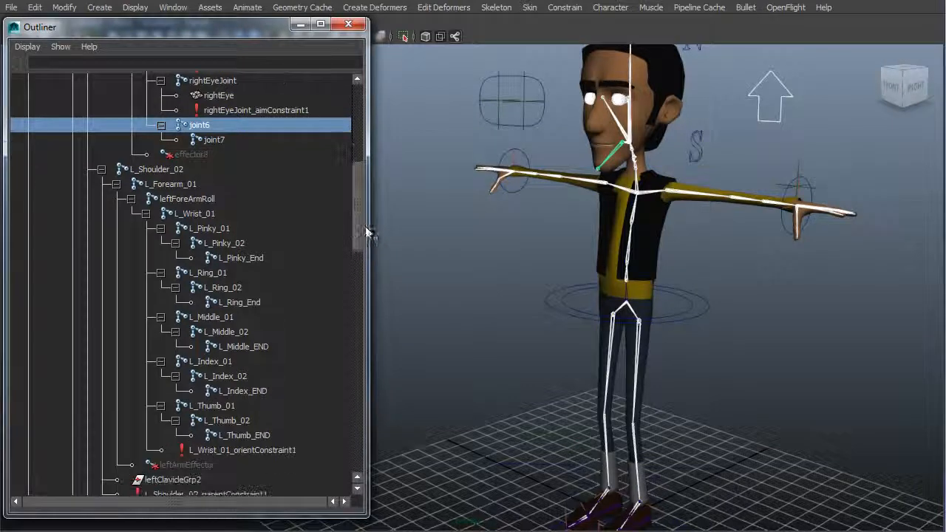
left_click(151, 169, "ctrl")
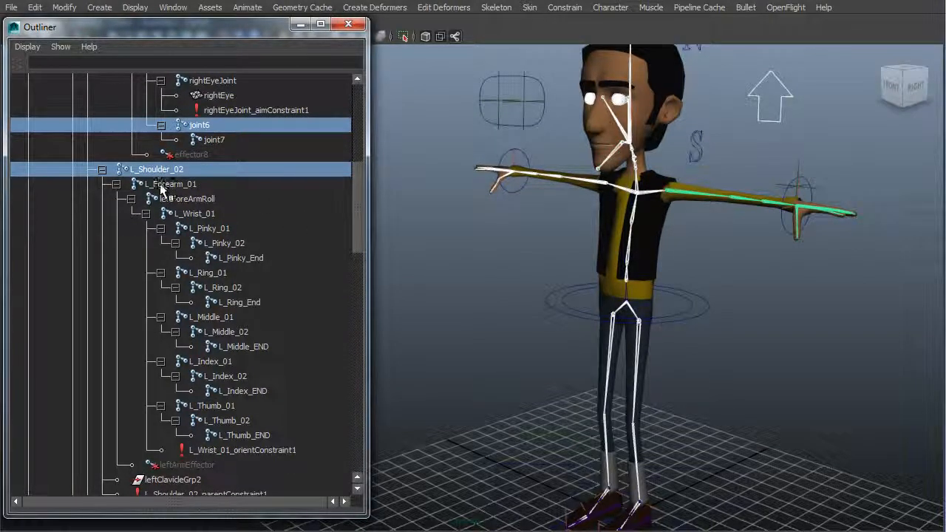
left_click(178, 199, "shift")
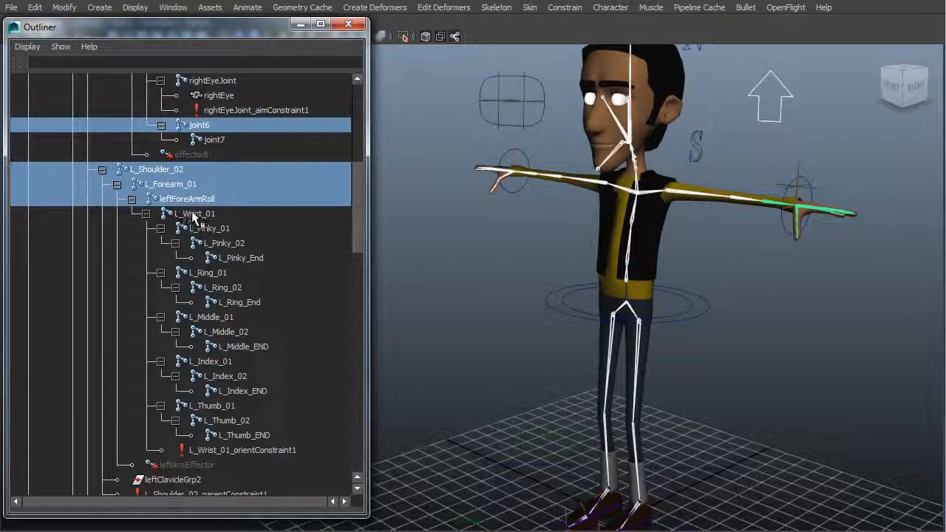
left_click(189, 215, "shift")
left_click(199, 229, "shift")
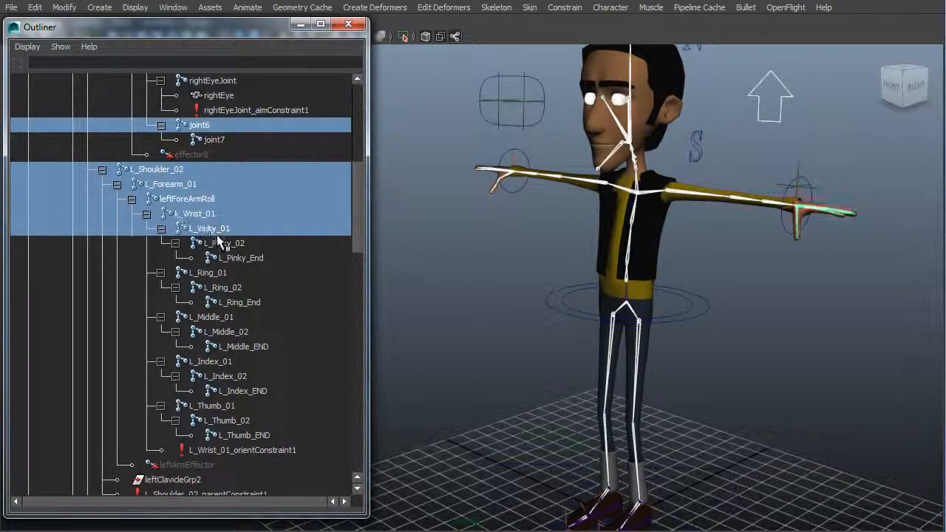
left_click(220, 247, "shift")
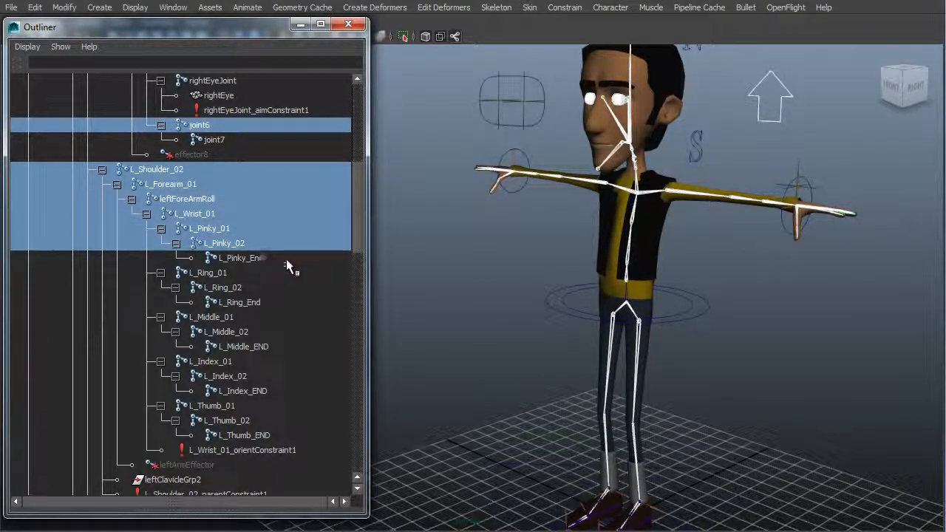
- Add the 01 and 02 joints of the left ring, middle, index and thumb fingers to the selection, skipping their end joints
left_click_drag(358, 230, 355, 247)
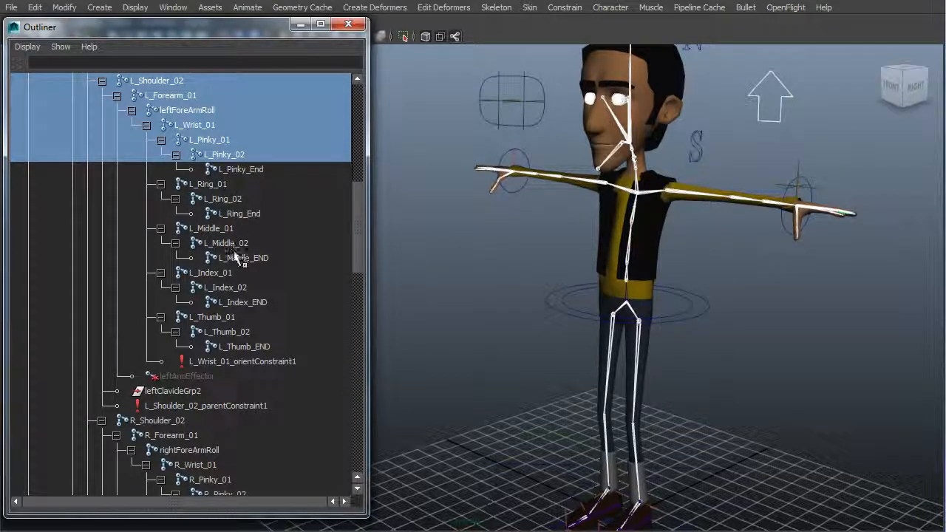
left_click(208, 185, "ctrl")
left_click(217, 199, "ctrl")
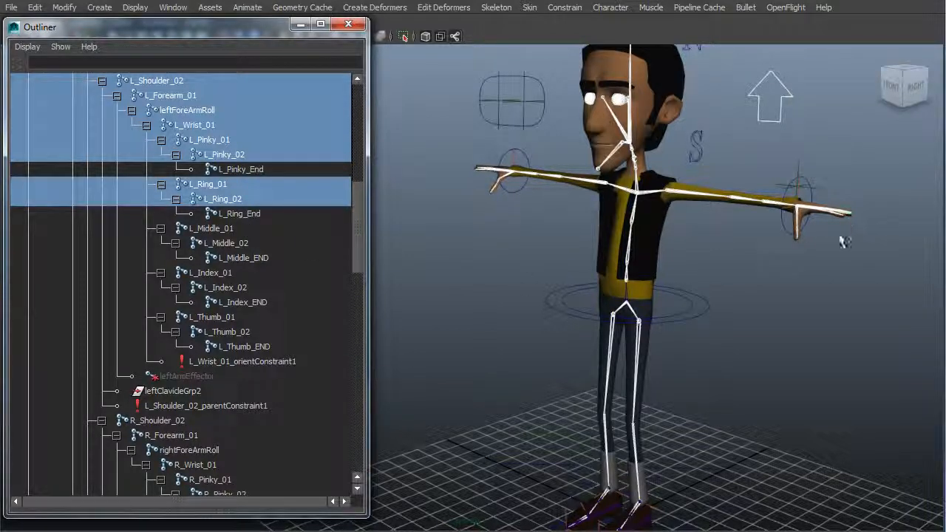
left_click(217, 230, "ctrl")
left_click(222, 244, "ctrl")
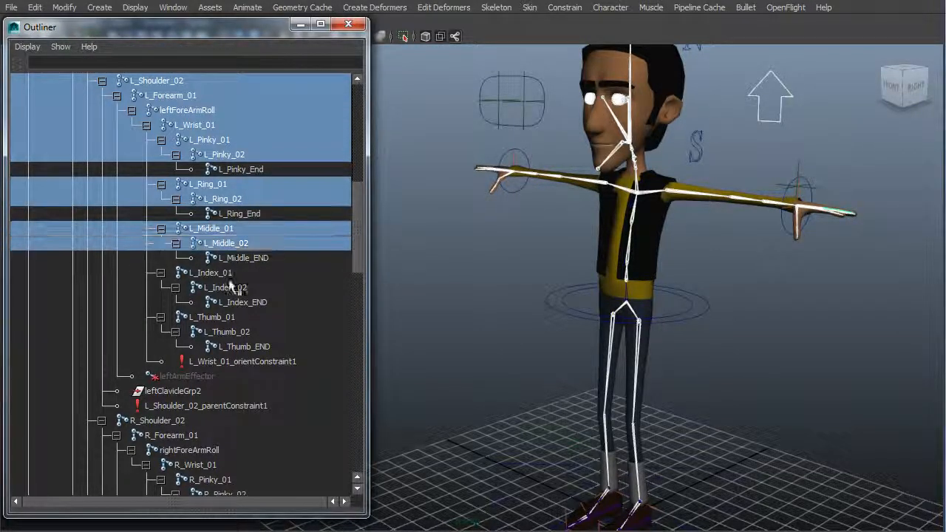
left_click(218, 274, "ctrl")
left_click(228, 289, "ctrl")
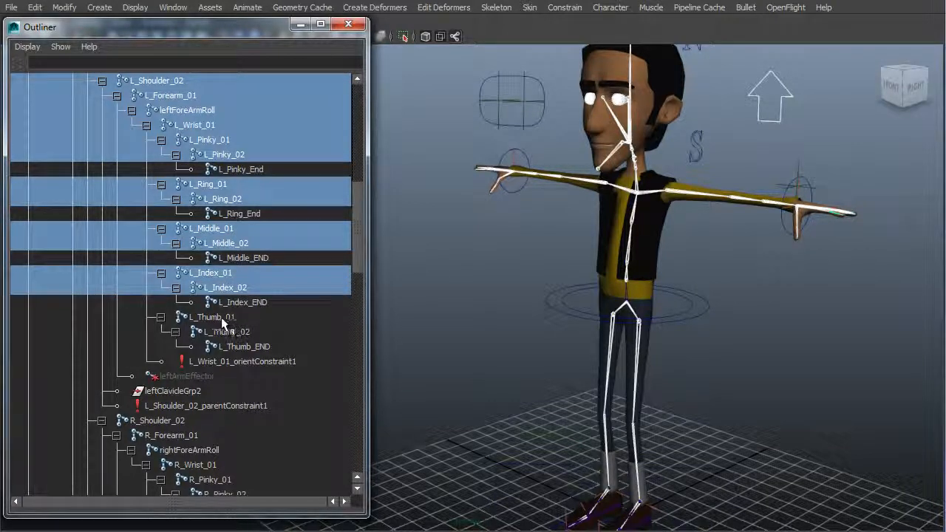
left_click(221, 317, "ctrl")
left_click(226, 332, "ctrl")
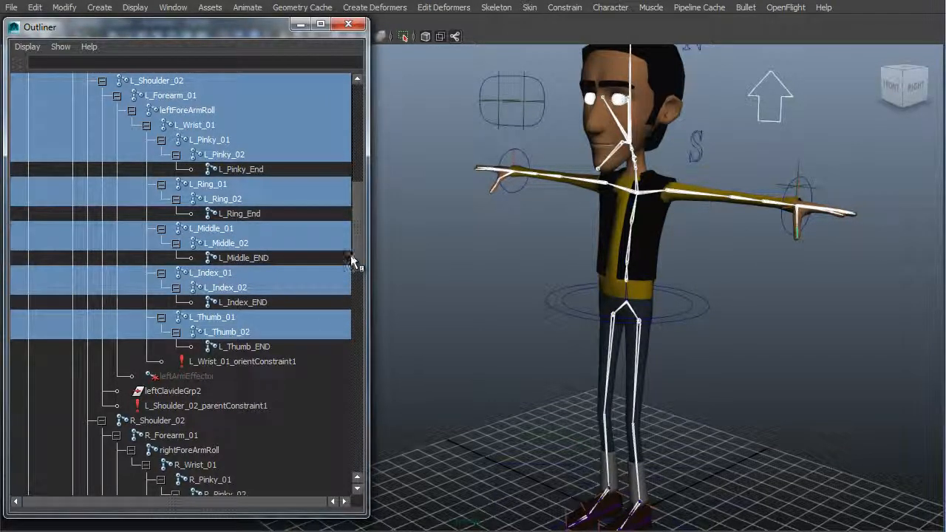
- Add the right arm chain from R_Shoulder_02 through R_Pinky_02 to the selection, leaving out the left arm's constraints and clavicle group
scroll(347, 270, "down", 4)
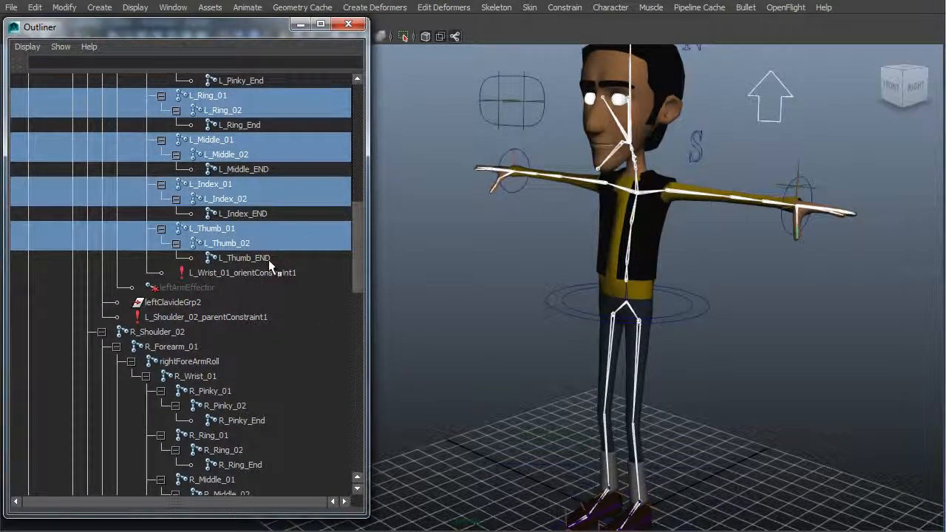
scroll(357, 255, "down", 1)
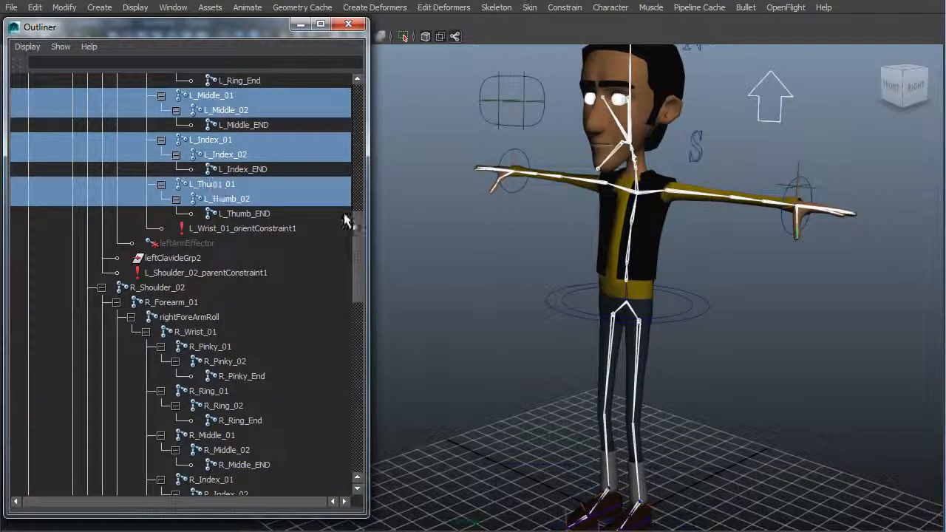
left_click_drag(358, 247, 348, 276)
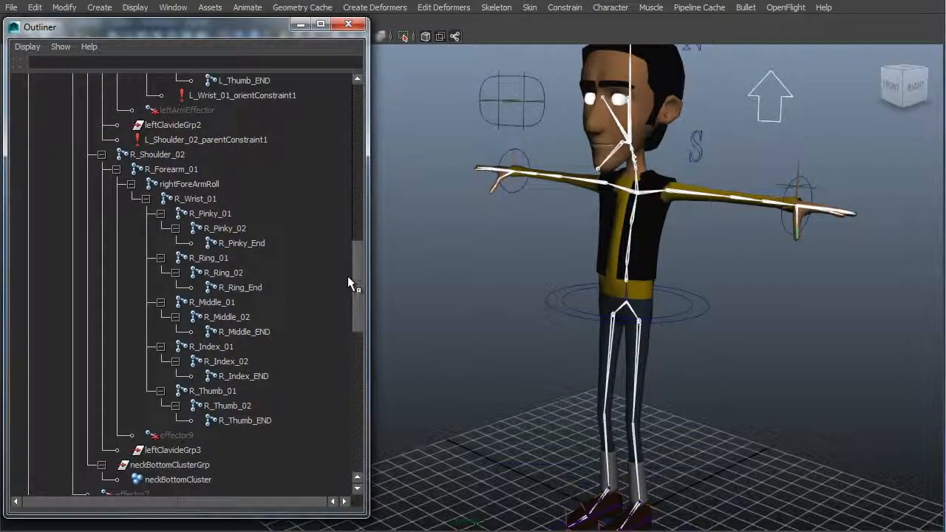
left_click(159, 157)
left_click_drag(159, 163, 222, 228)
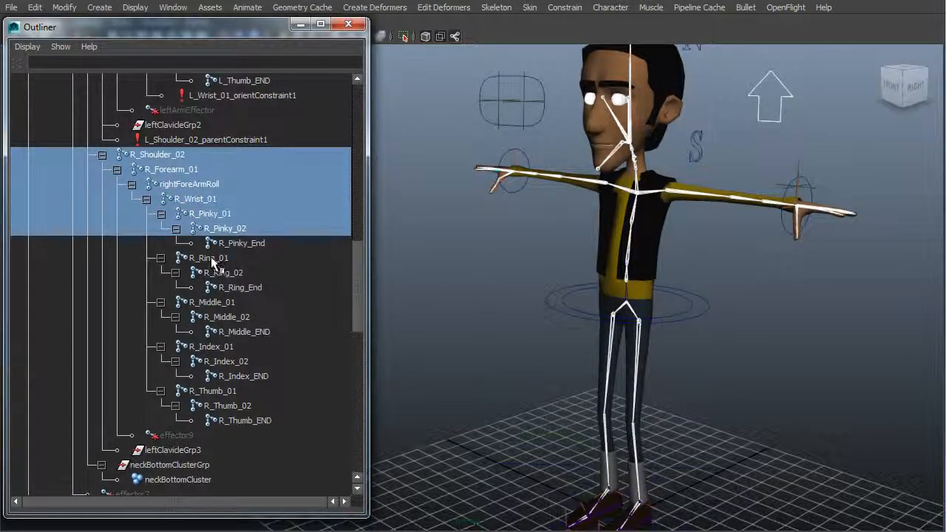
- Add the 01 and 02 joints of the right ring, middle, index and thumb fingers to the selection, skipping their end joints
left_click(211, 258, "ctrl")
left_click(222, 274, "ctrl")
left_click(219, 304, "ctrl")
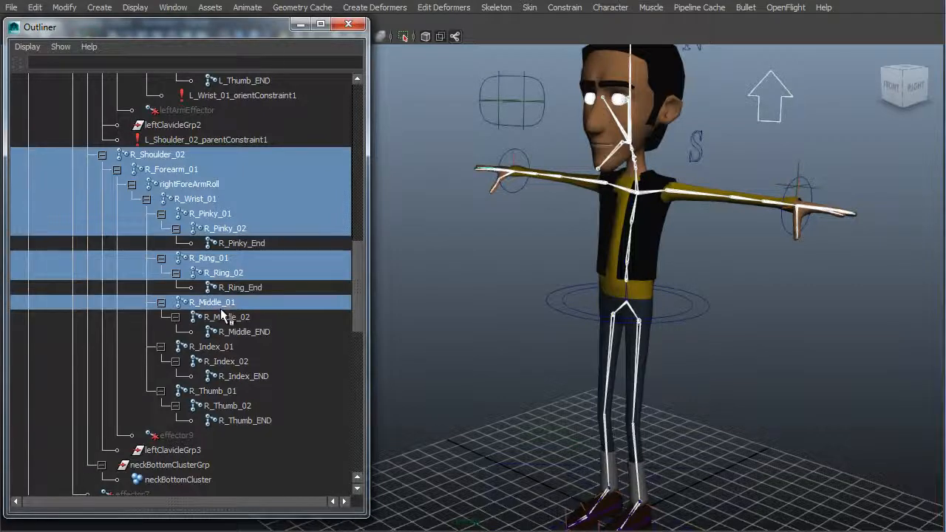
left_click(222, 317, "ctrl")
left_click(214, 347, "ctrl")
left_click(226, 363, "ctrl")
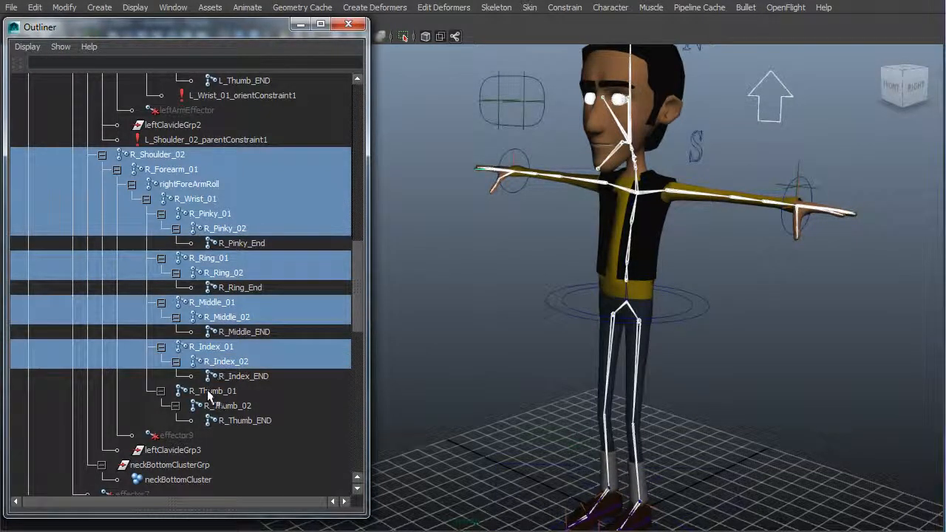
left_click(208, 391, "ctrl")
left_click(222, 406, "ctrl")
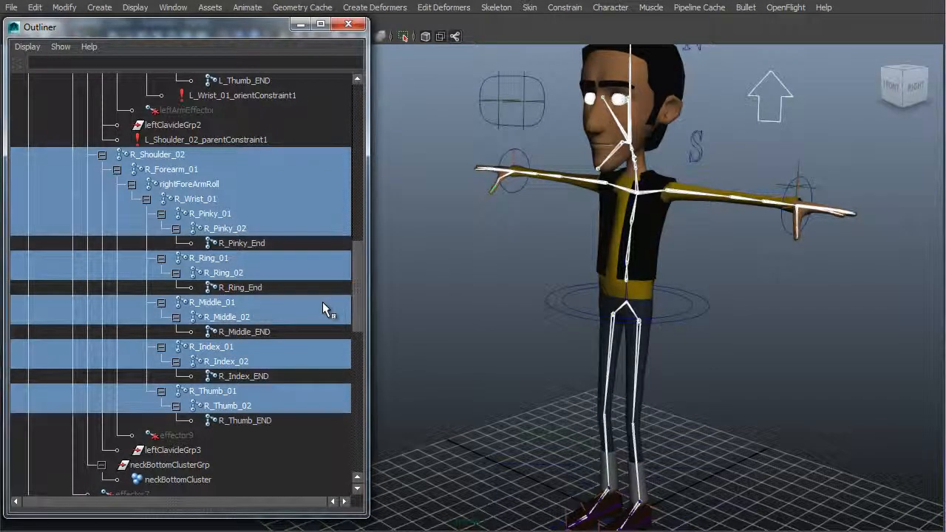
- Add the left leg joints L_Leg_Thigh, L_Leg_Calf, L_Foot_Ankle and L_Foot_Ball to the selection, leaving out L_Foot_Ball_END and the effectors
left_click_drag(357, 283, 362, 309)
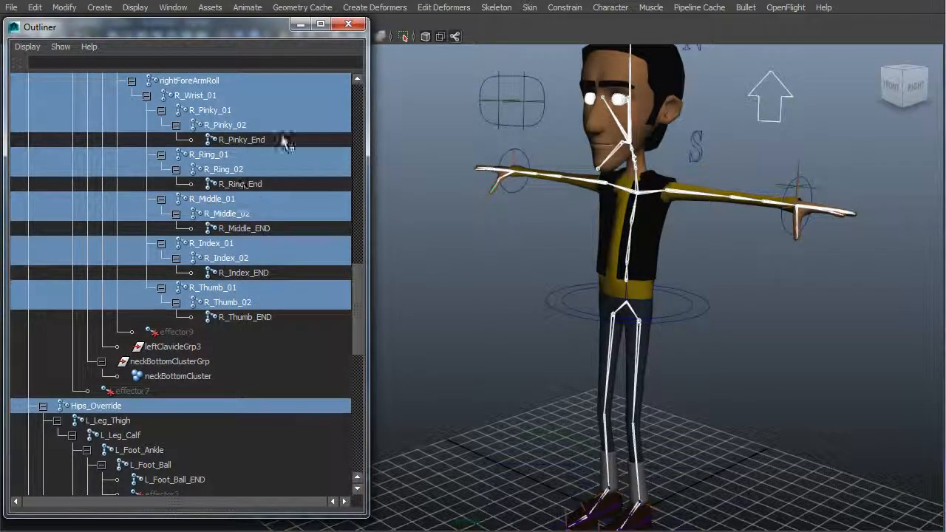
left_click_drag(356, 297, 356, 302)
scroll(356, 309, "down", 2)
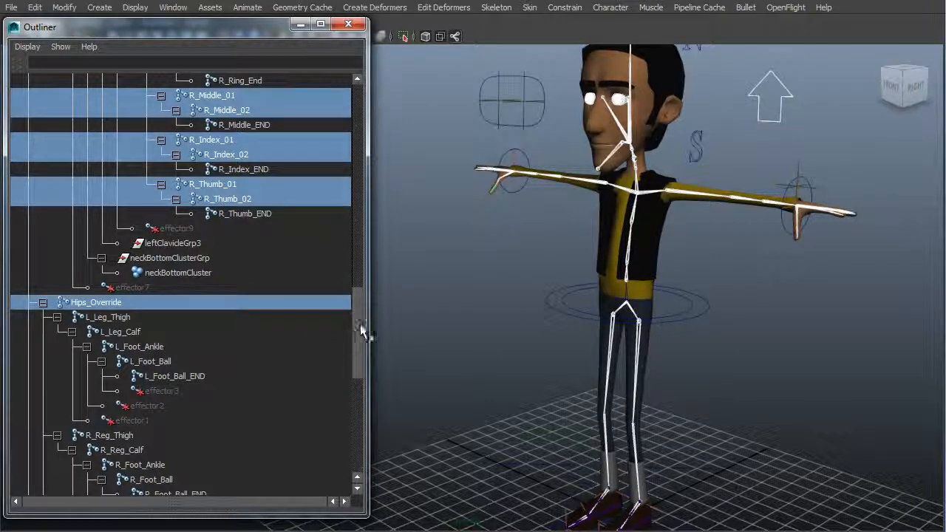
scroll(356, 332, "down", 2)
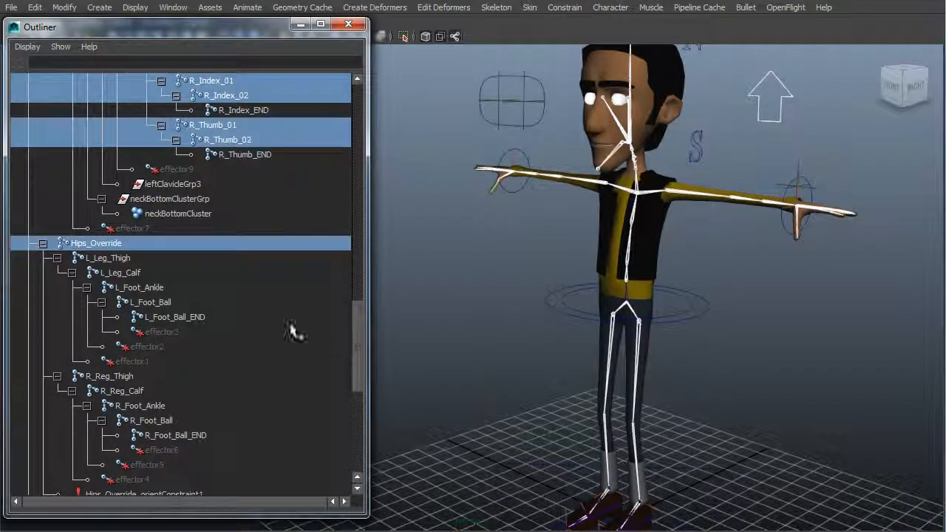
left_click(109, 258, "ctrl")
left_click(113, 272, "ctrl")
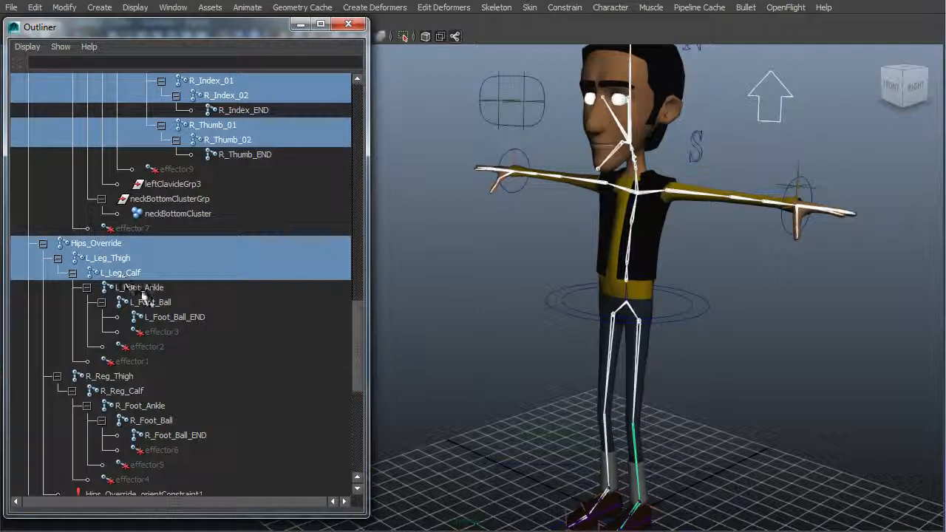
left_click(139, 288, "ctrl")
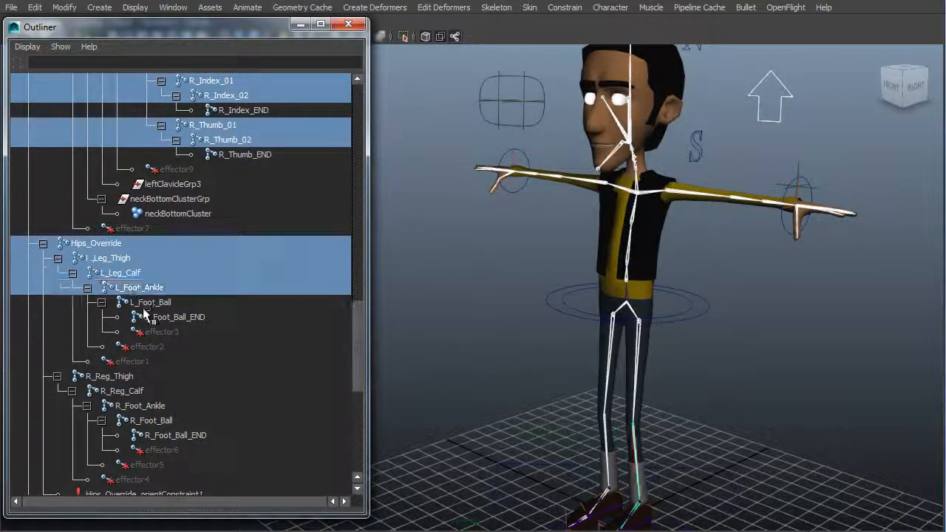
left_click(159, 303, "ctrl")
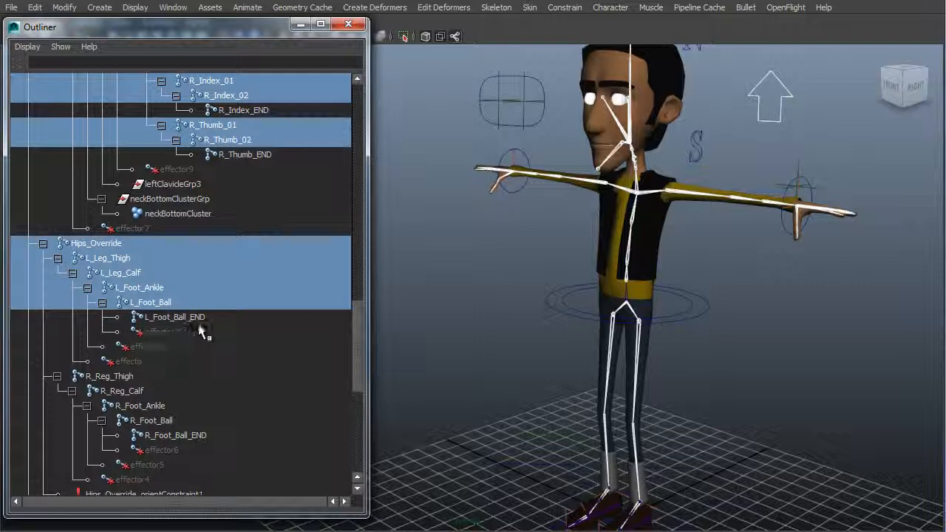
- Add the right leg joints R_Reg_Thigh, R_Reg_Calf, R_Foot_Ankle and R_Foot_Ball to the selection, leaving out R_Foot_Ball_END
left_click_drag(353, 340, 353, 363)
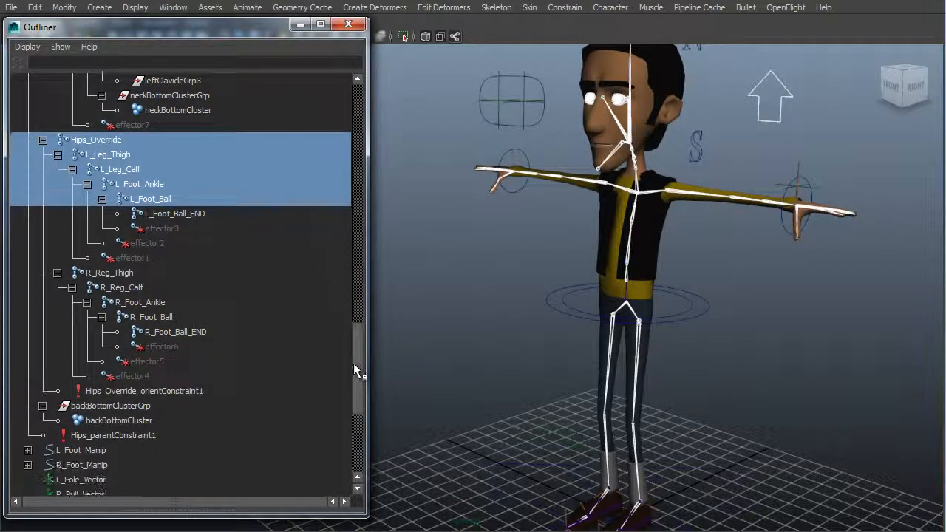
left_click(115, 273, "ctrl")
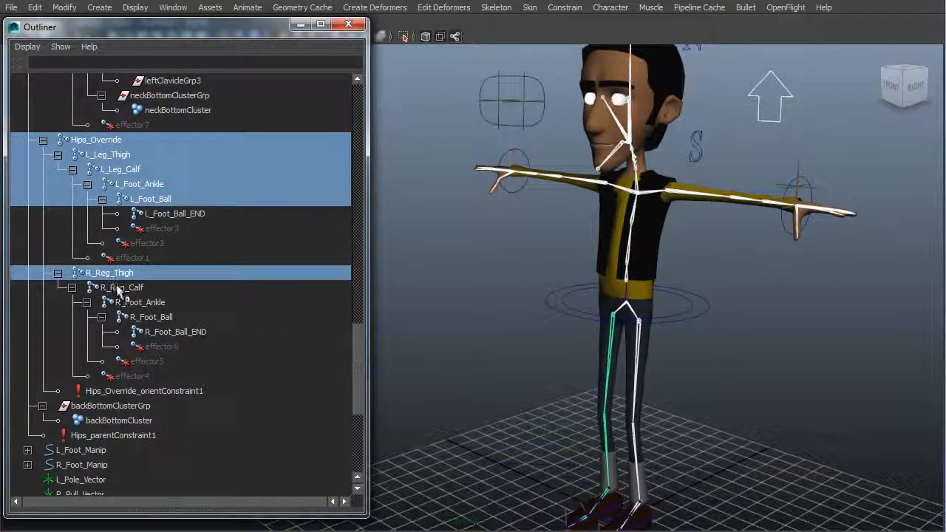
left_click(122, 289, "ctrl")
left_click(139, 303, "ctrl")
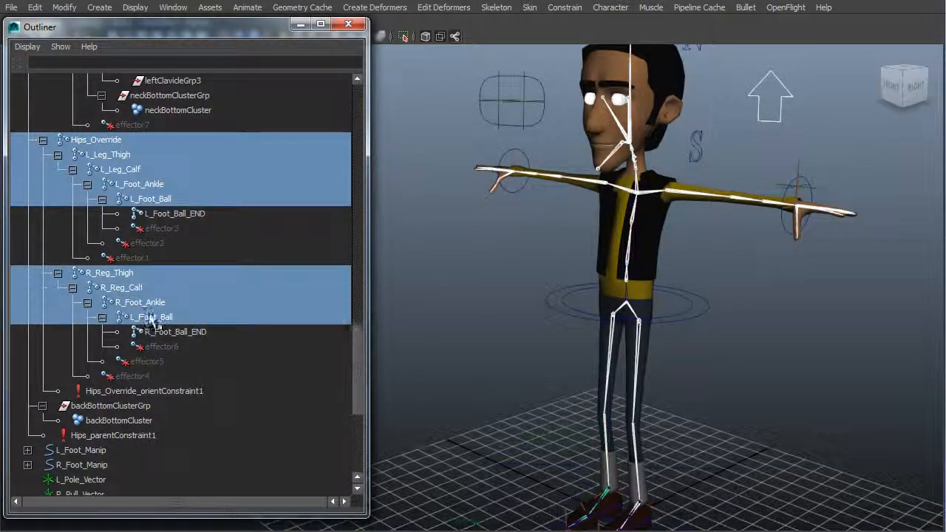
left_click(151, 317, "ctrl")
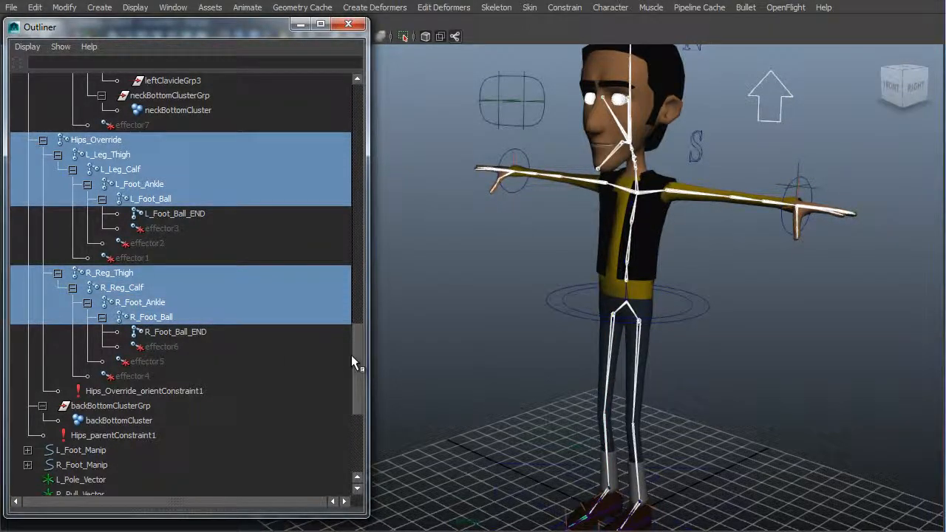
- Examine the foot joints up close, and review the selected joints in the hierarchy and on the whole character
left_click_drag(352, 362, 350, 380)
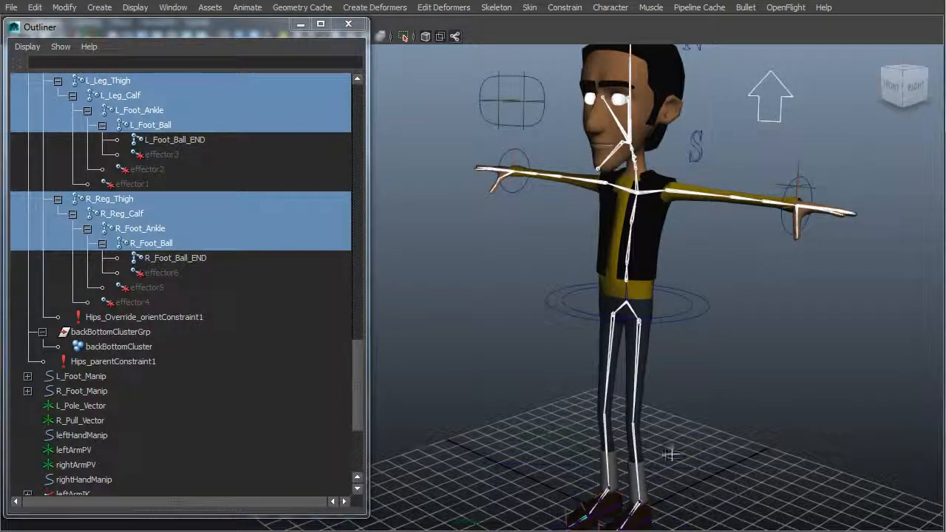
scroll(669, 455, "up", 10)
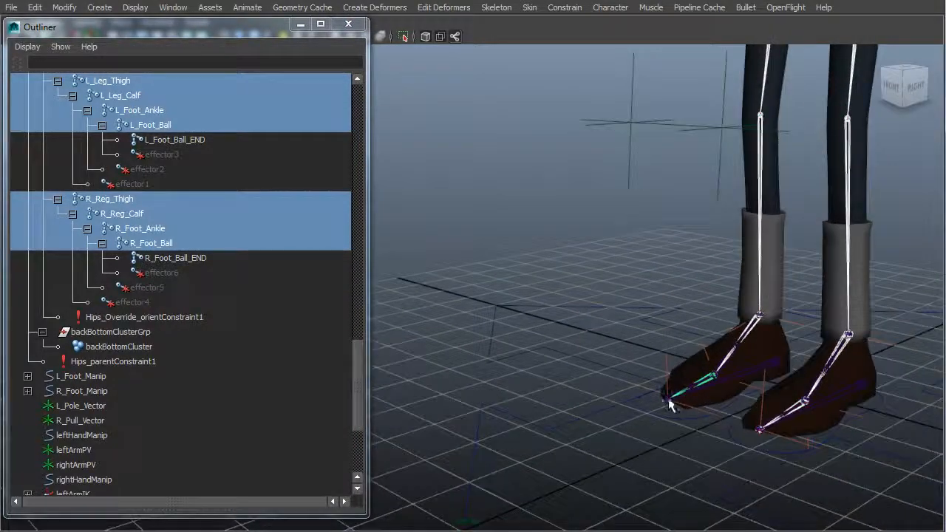
middle_click_drag(765, 467, 692, 457, "alt")
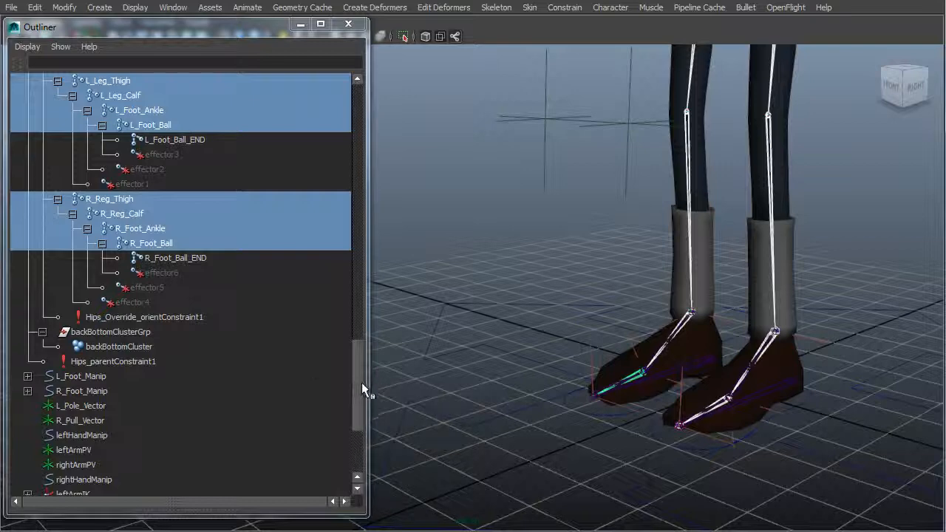
left_click_drag(362, 382, 346, 139)
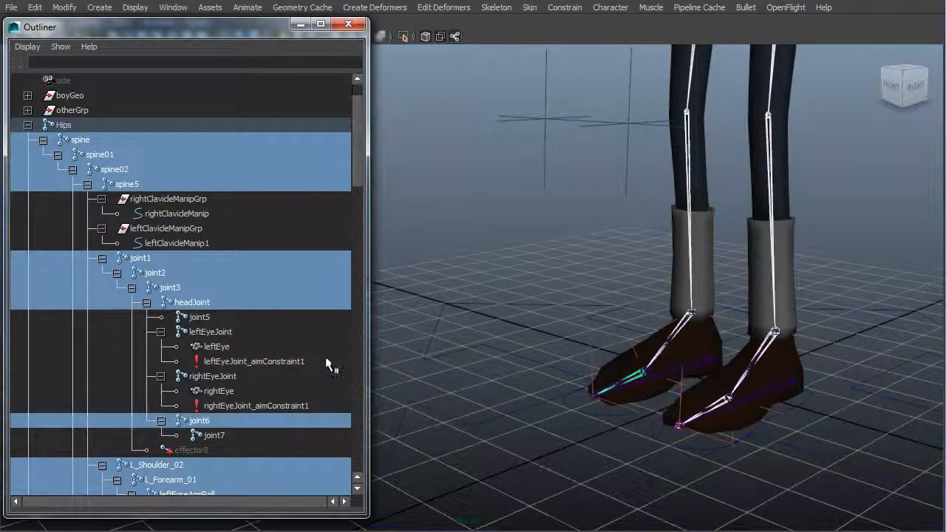
right_click_drag(707, 277, 714, 301, "alt")
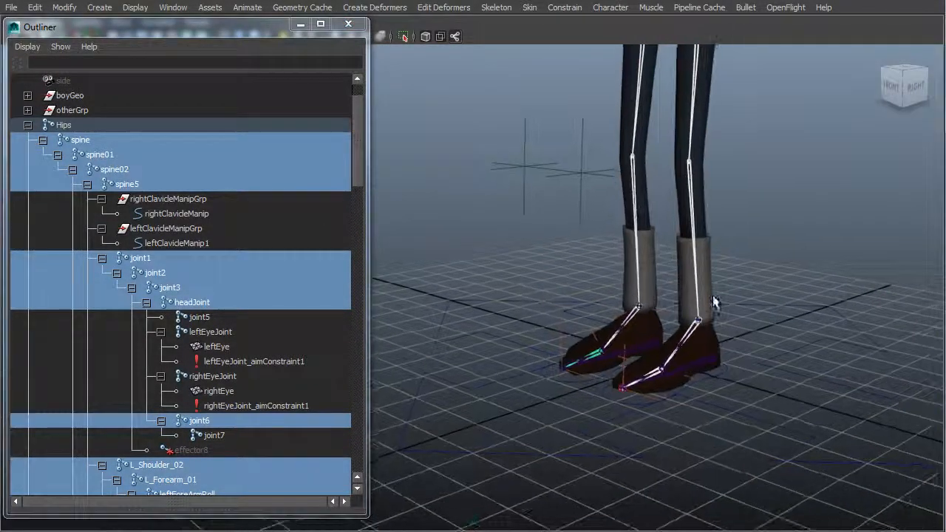
middle_click_drag(707, 235, 729, 342, "alt")
right_click_drag(729, 341, 492, 316, "alt")
middle_click_drag(589, 238, 613, 291, "alt")
right_click_drag(772, 260, 716, 259, "alt")
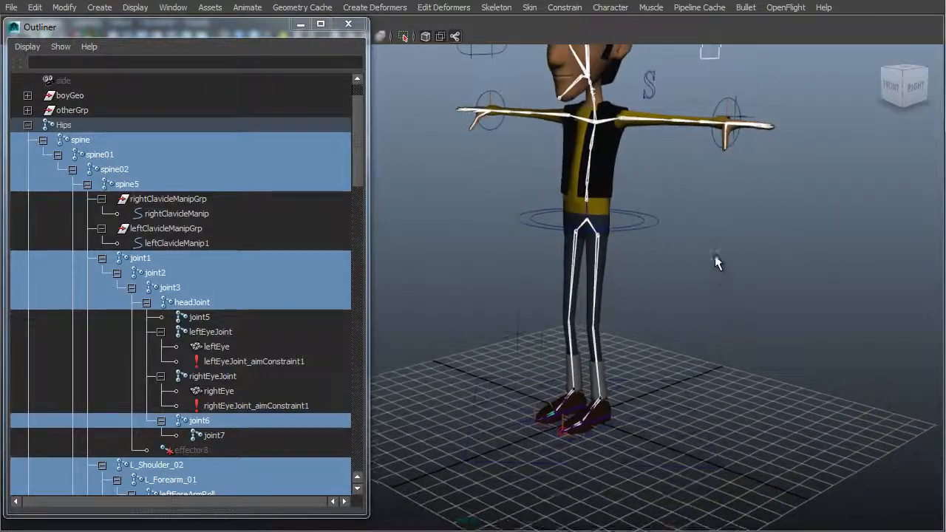
- Create a quick select set named JointForSkinning from the selected joints
middle_click_drag(715, 290, 716, 342, "alt")
right_click_drag(730, 343, 654, 351, "alt")
left_click_drag(655, 351, 649, 342, "alt")
middle_click_drag(650, 342, 652, 362, "alt")
right_click_drag(652, 362, 663, 365, "alt")
middle_click_drag(616, 365, 599, 339, "alt")
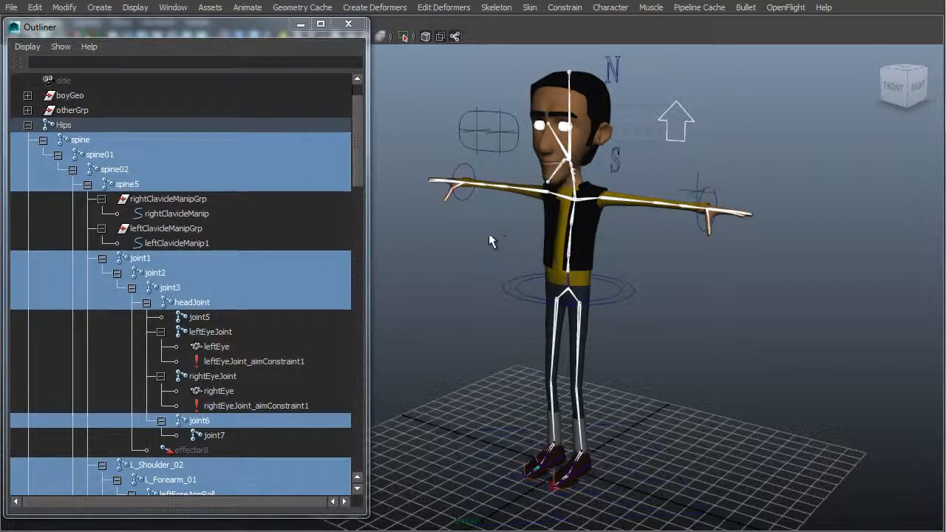
left_click(101, 9)
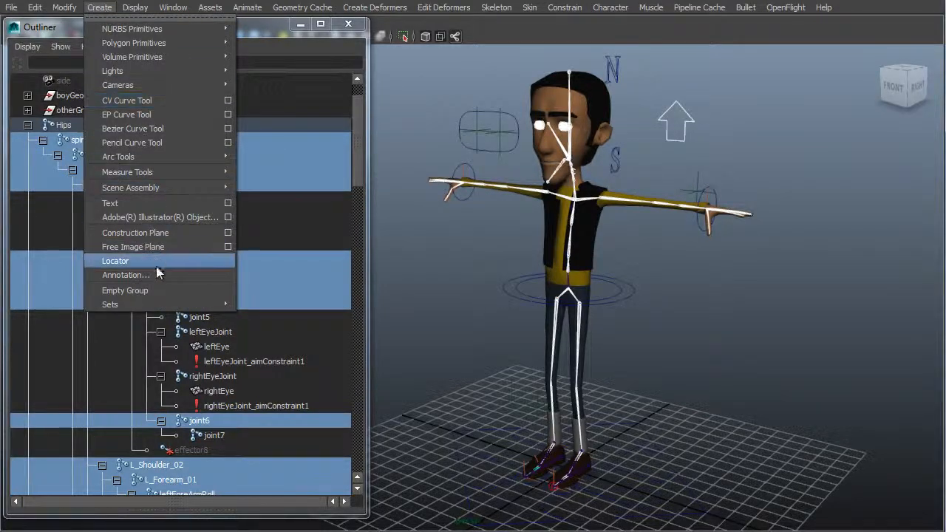
mouse_move(175, 306)
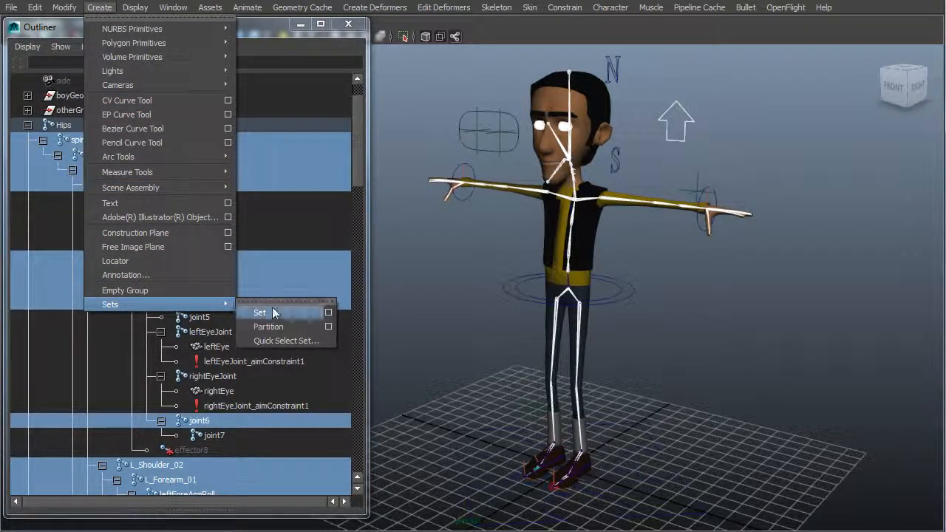
left_click(289, 342)
left_click_drag(306, 386, 768, 67)
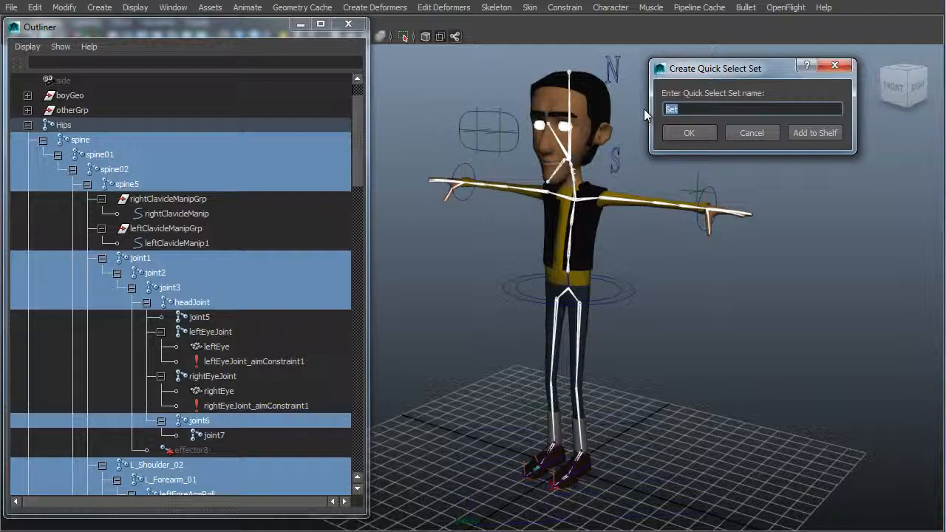
type("JointSkinningSelection")
left_click_drag(748, 109, 640, 110)
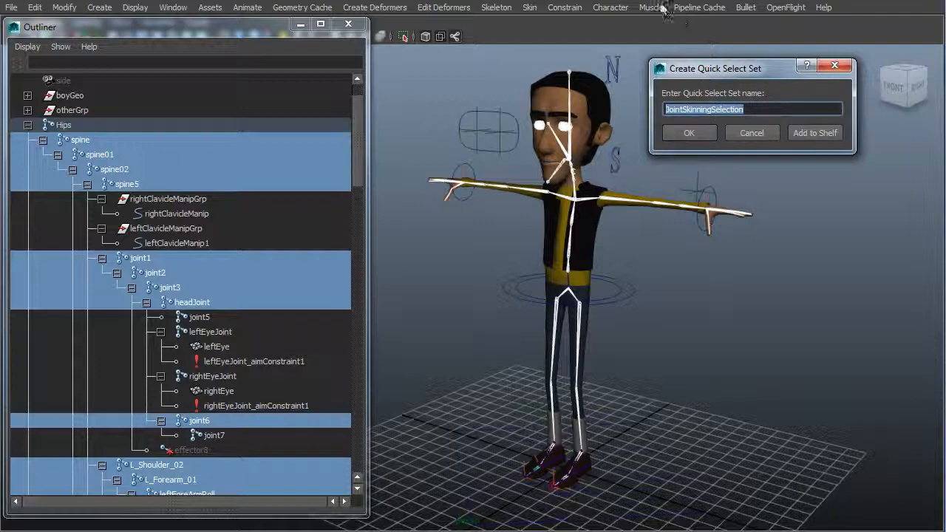
key("BackSpace")
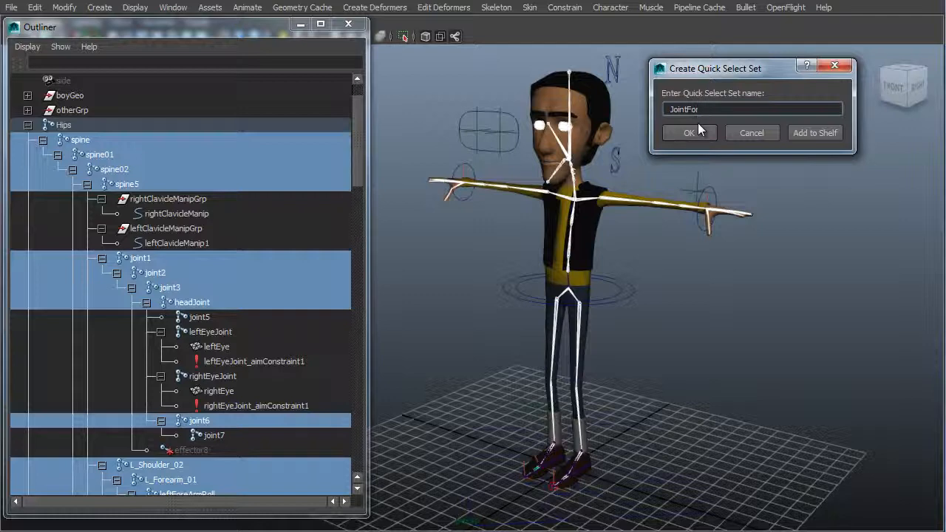
type("Skinning")
left_click(689, 133)
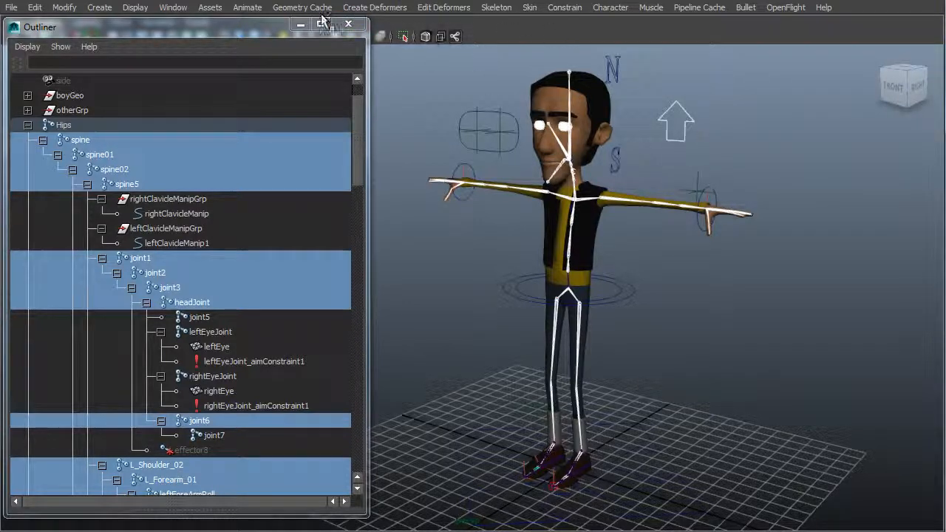
- Close the Outliner, restore the full interface around the viewport and clear the joint selection
left_click(348, 23)
key("ctrl+space")
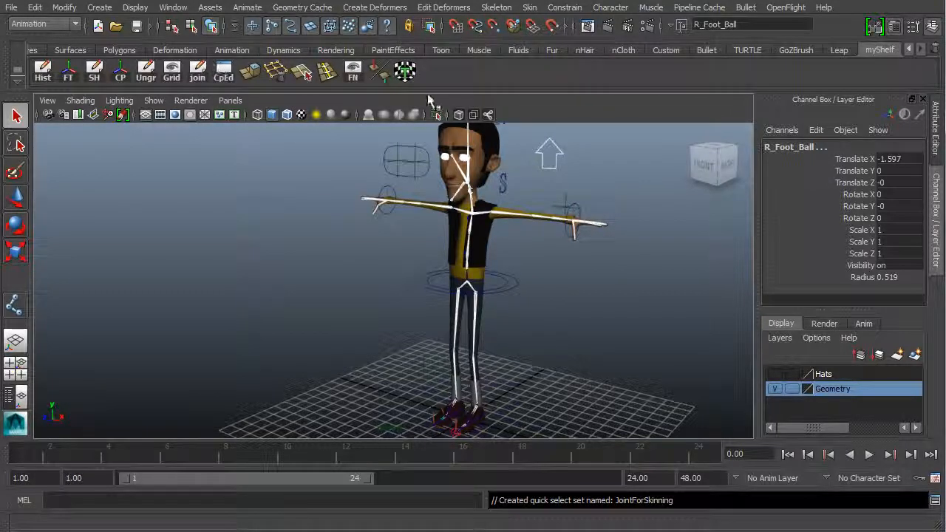
left_click(264, 297)
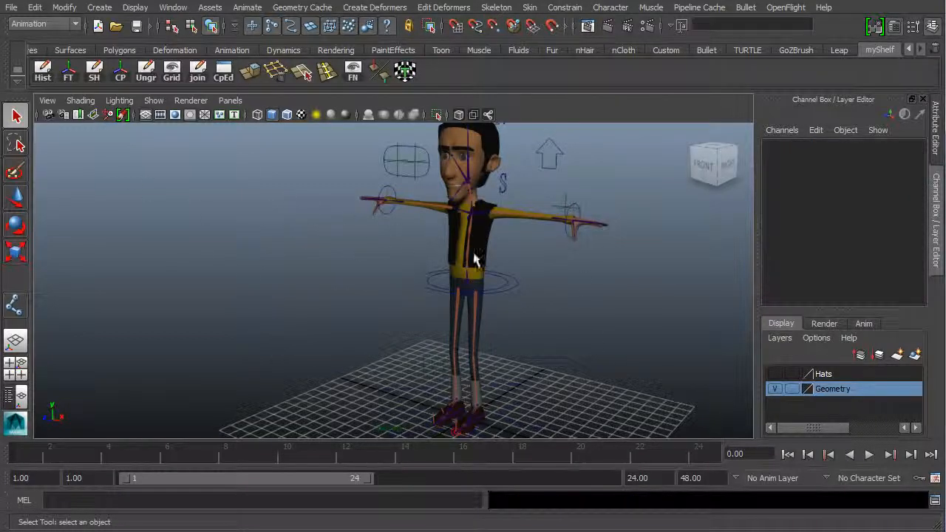
- Reselect all the skinning joints using the JointForSkinning quick select set
left_click_drag(471, 258, 392, 244, "alt")
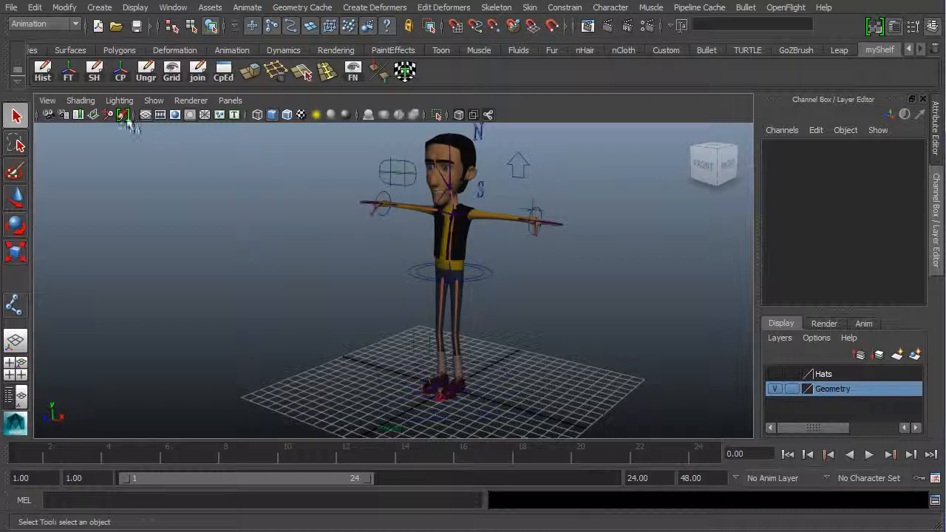
left_click(36, 7)
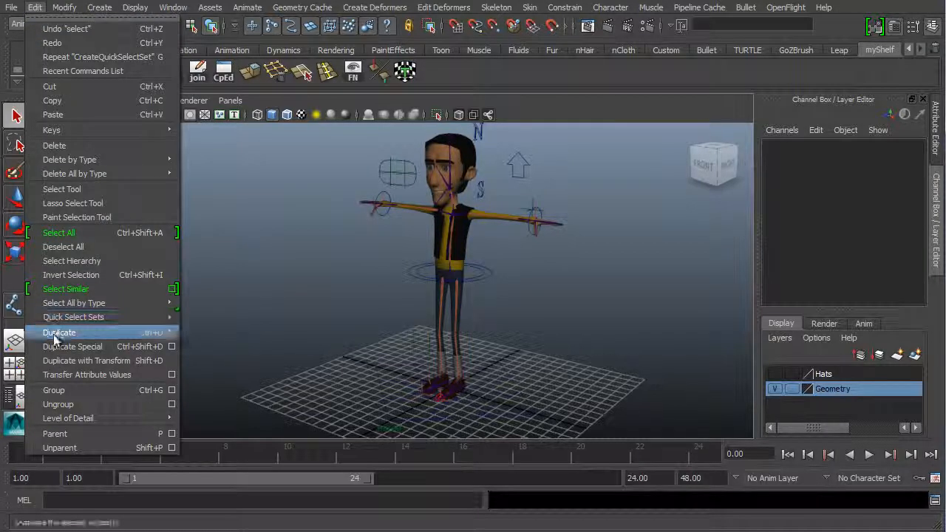
mouse_move(107, 320)
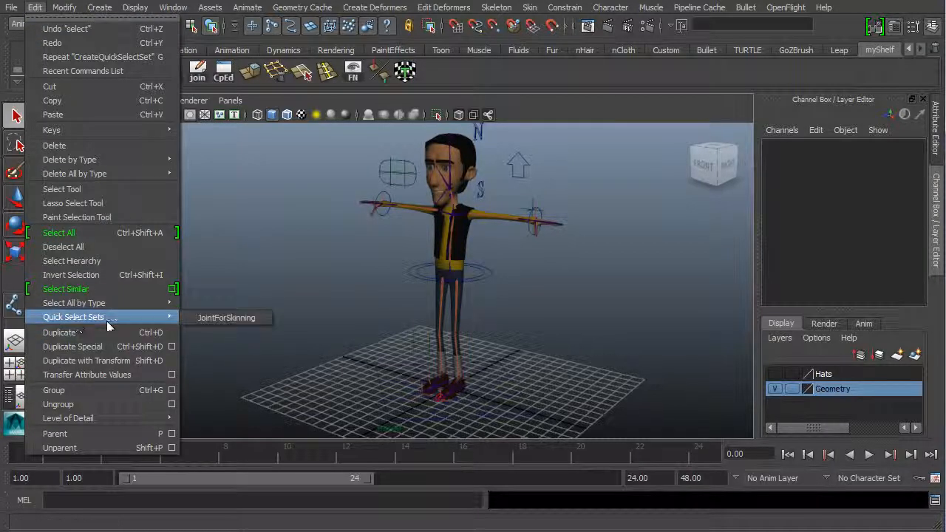
left_click(233, 317)
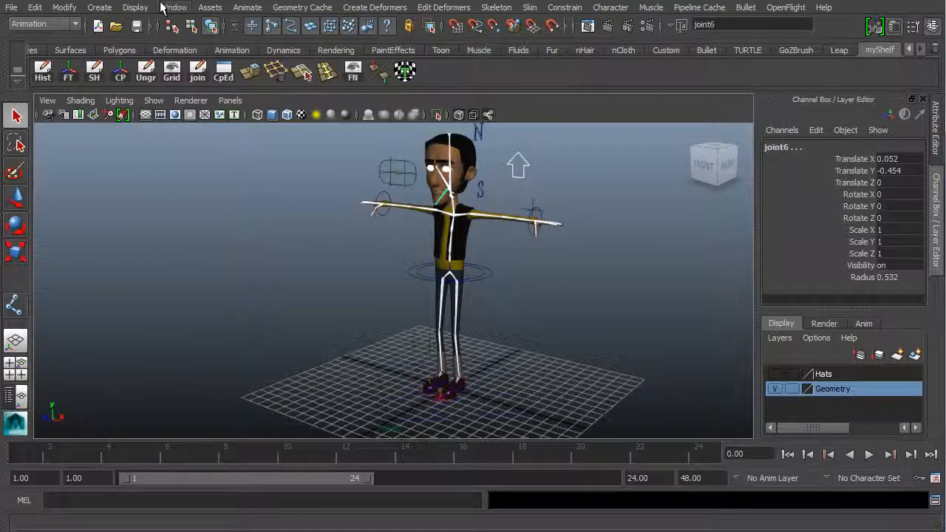
- Check in the Outliner which joints the set selects, and review the highlighted skeleton on the character
left_click(168, 7)
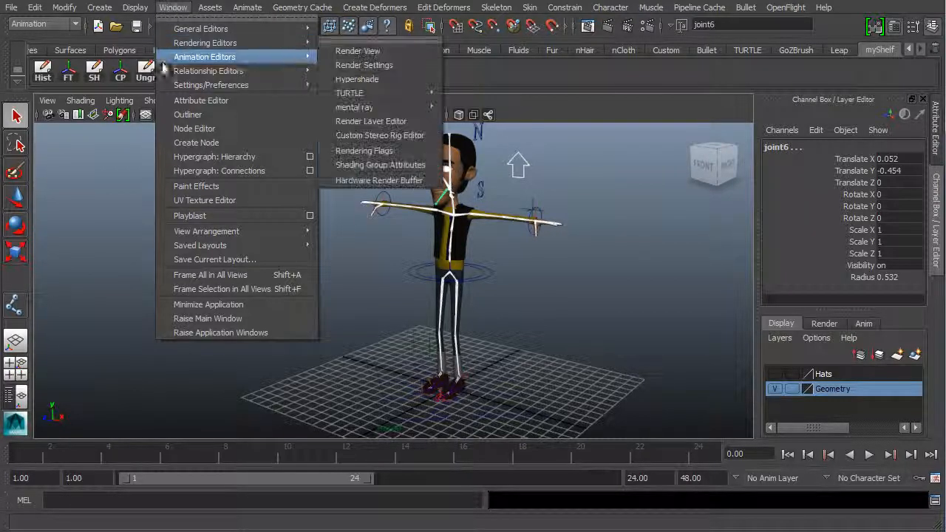
left_click(188, 114)
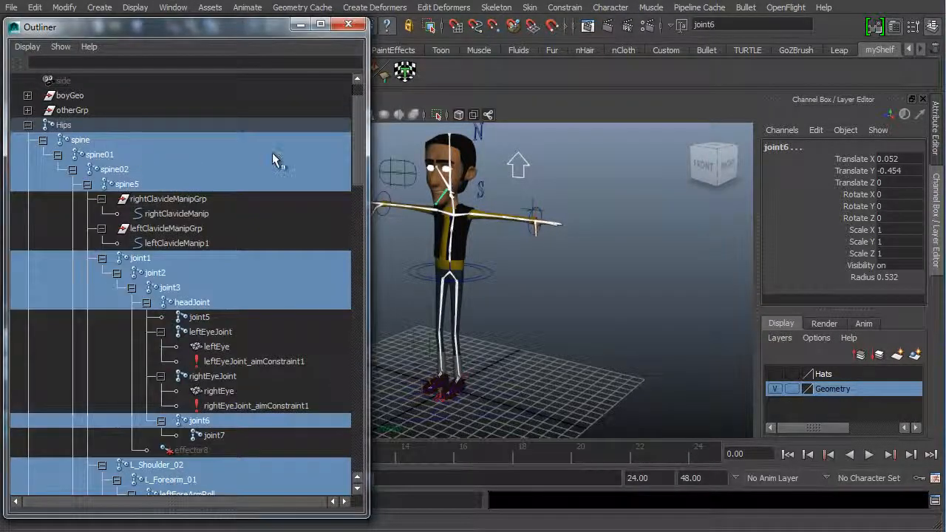
left_click_drag(357, 142, 344, 246)
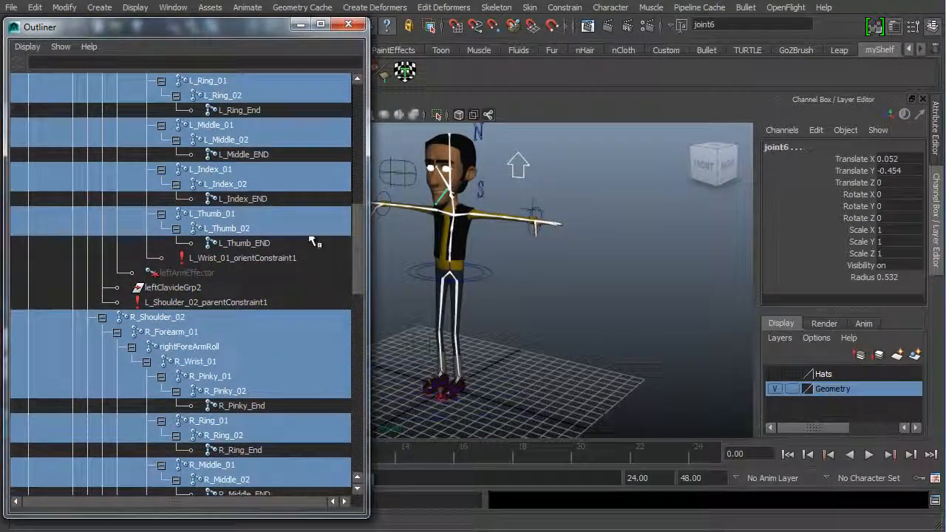
left_click(318, 28)
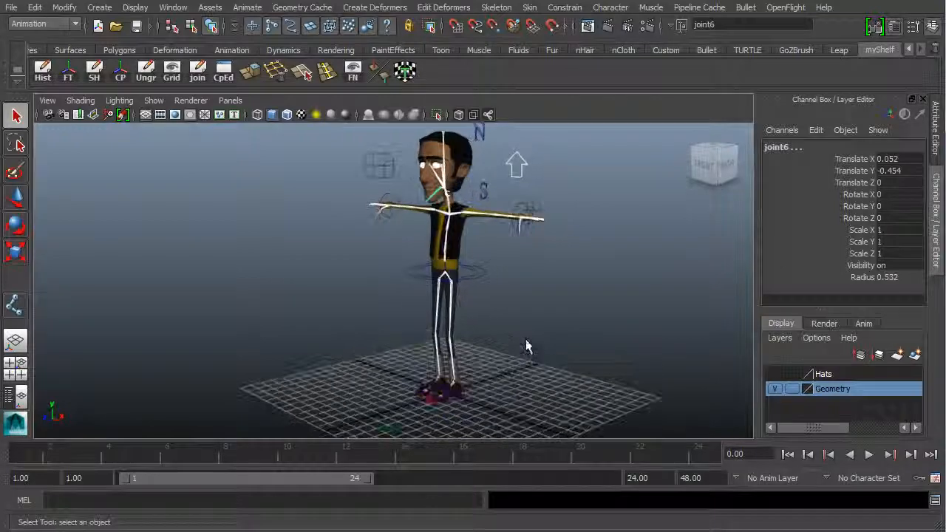
left_click_drag(526, 347, 520, 363, "alt")
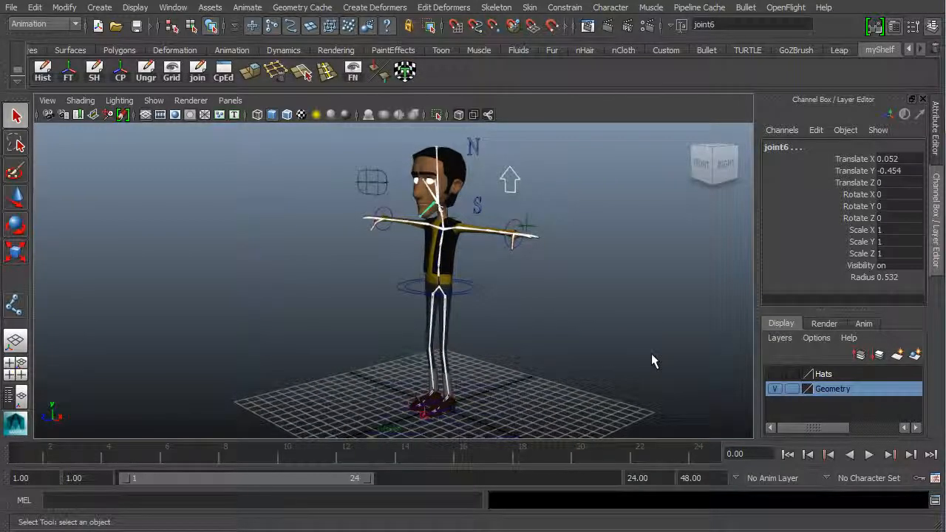